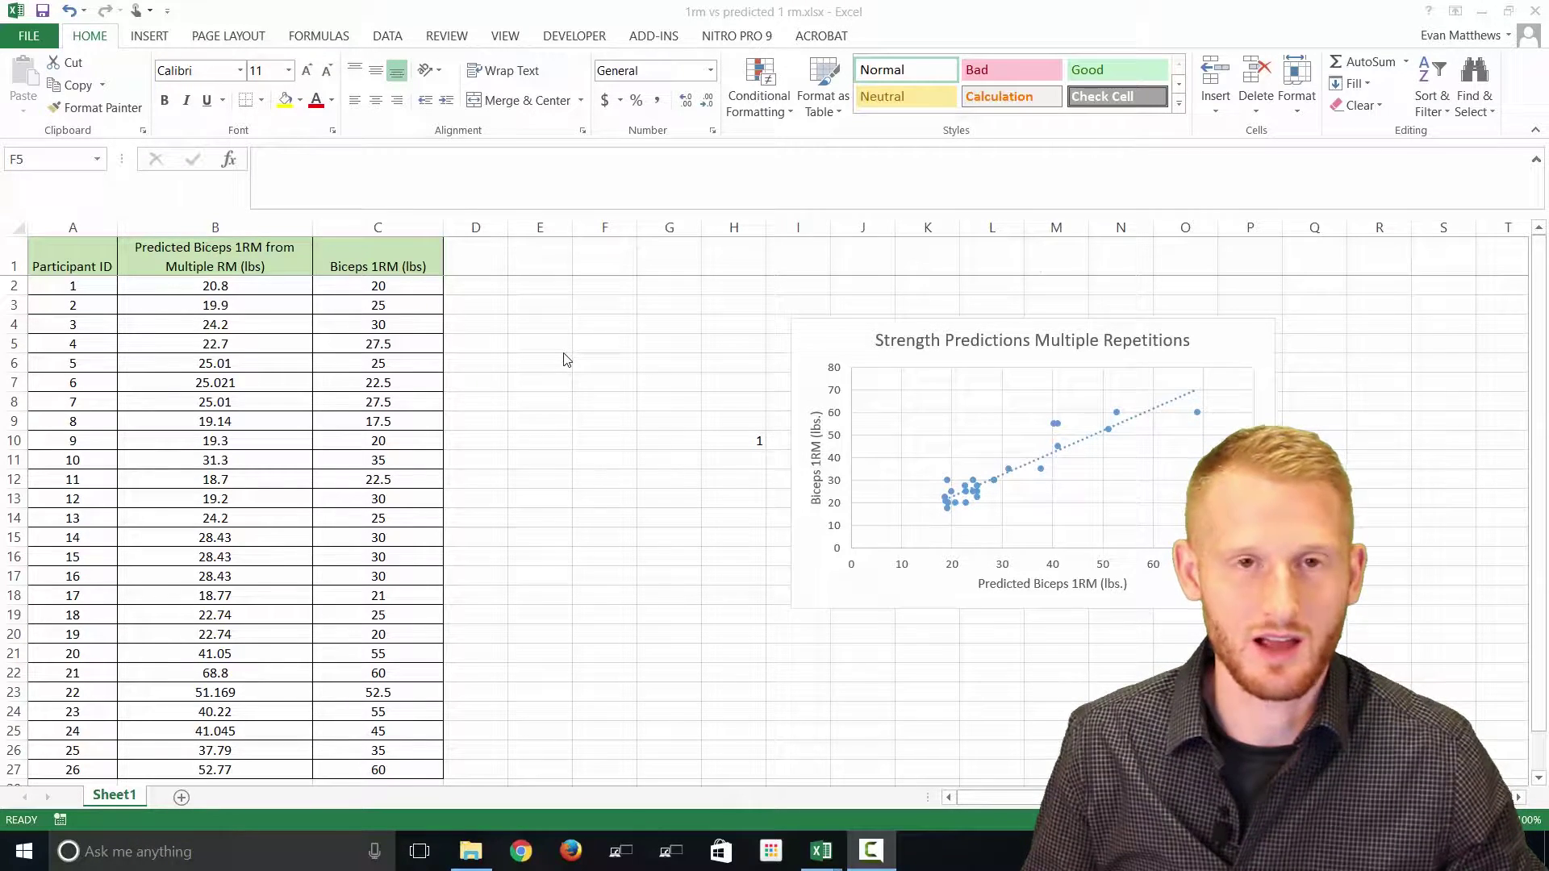
- Enter the label 'Pearson Correlation' in cell F4
left_click(576, 361)
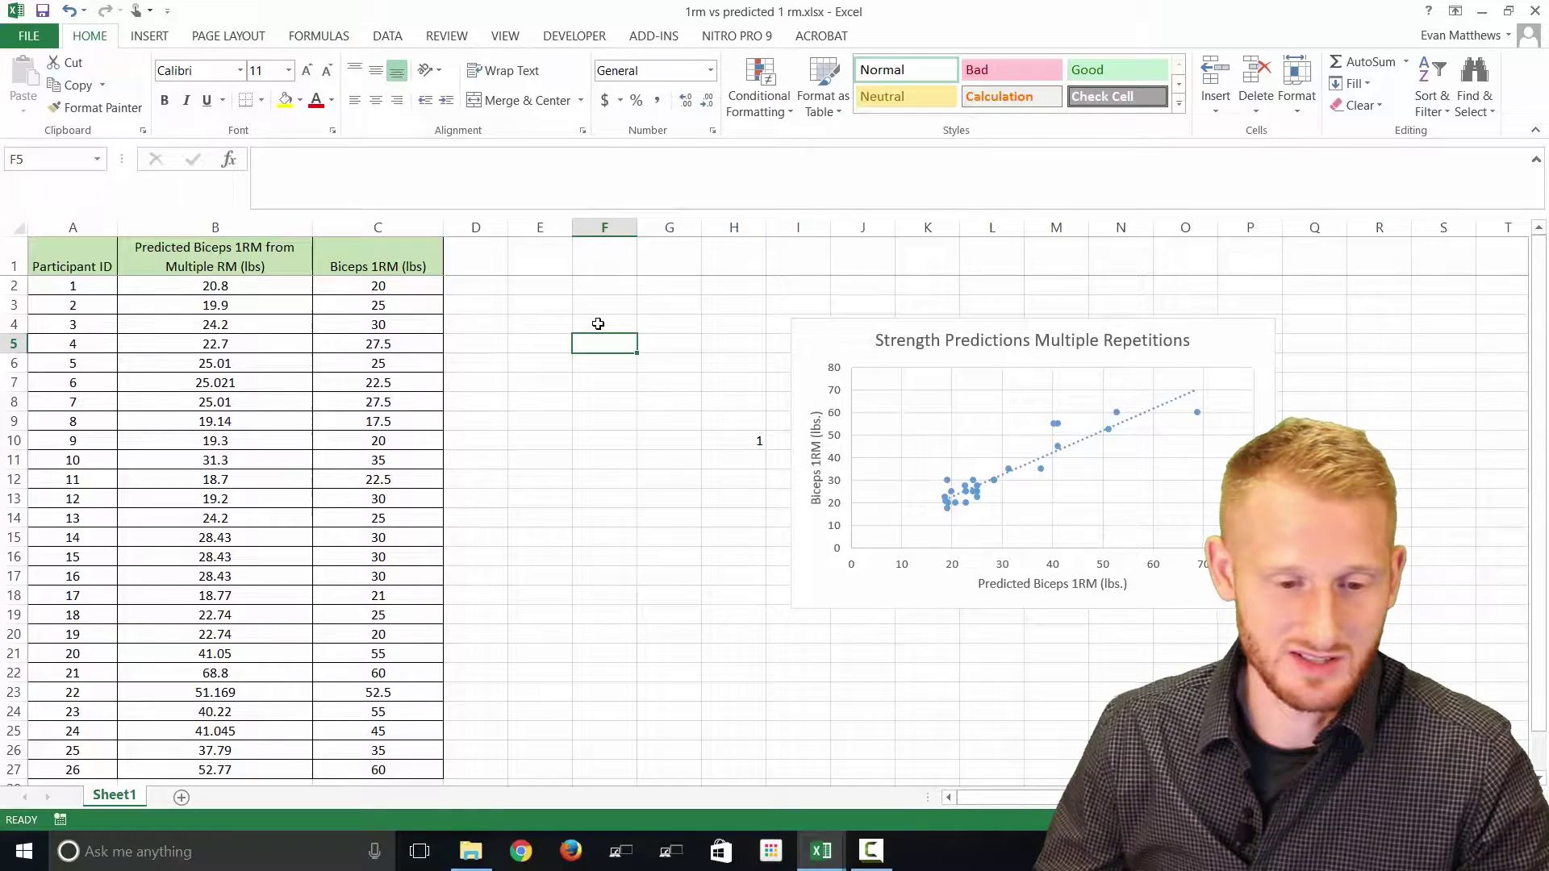
left_click(598, 324)
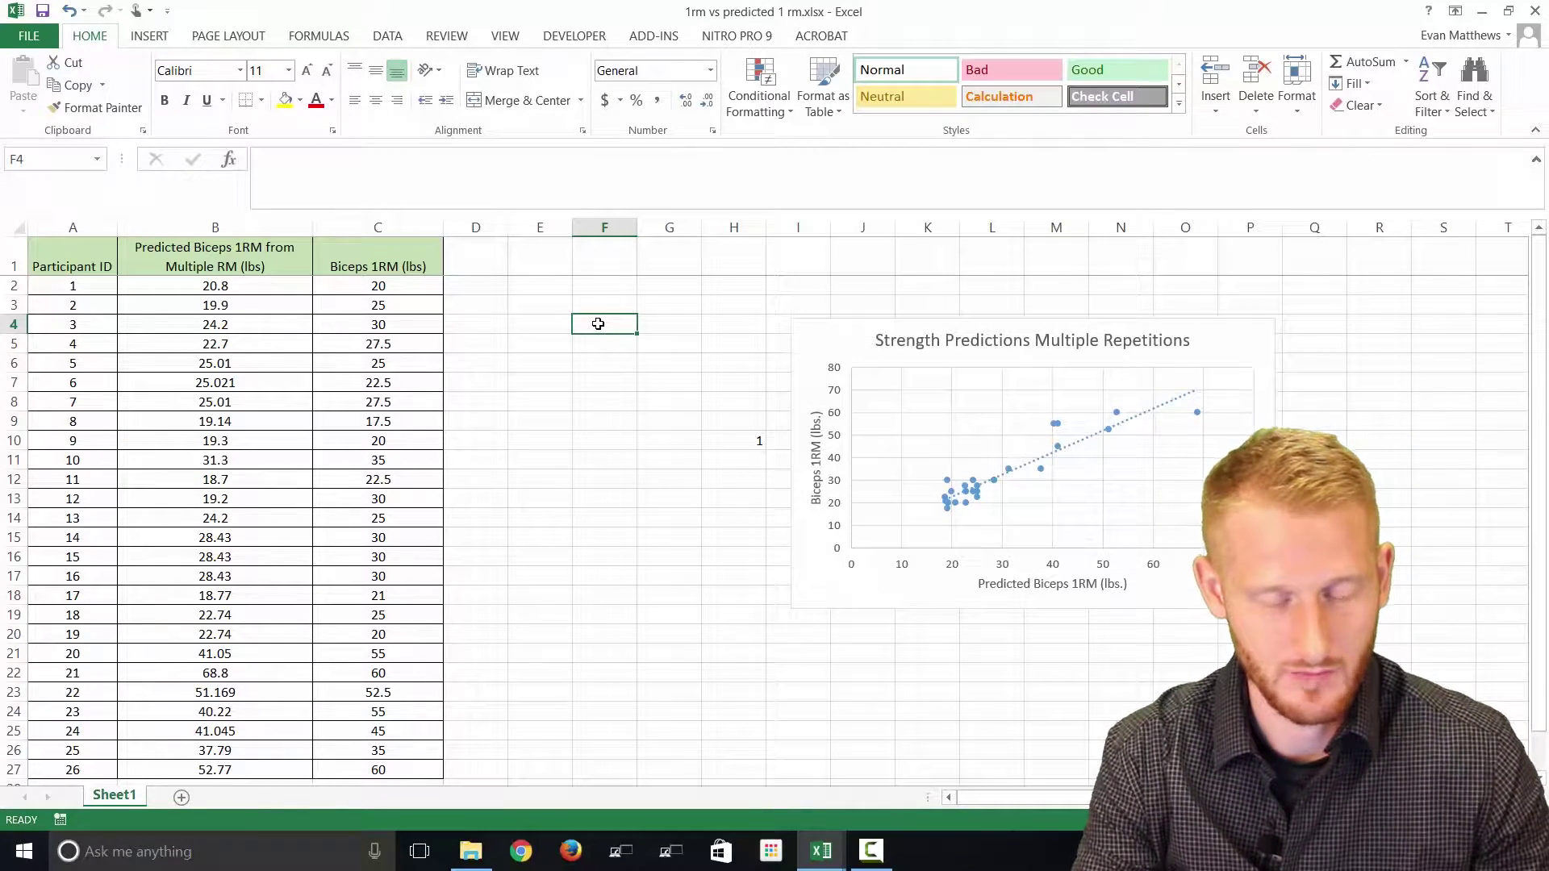
type("Pea")
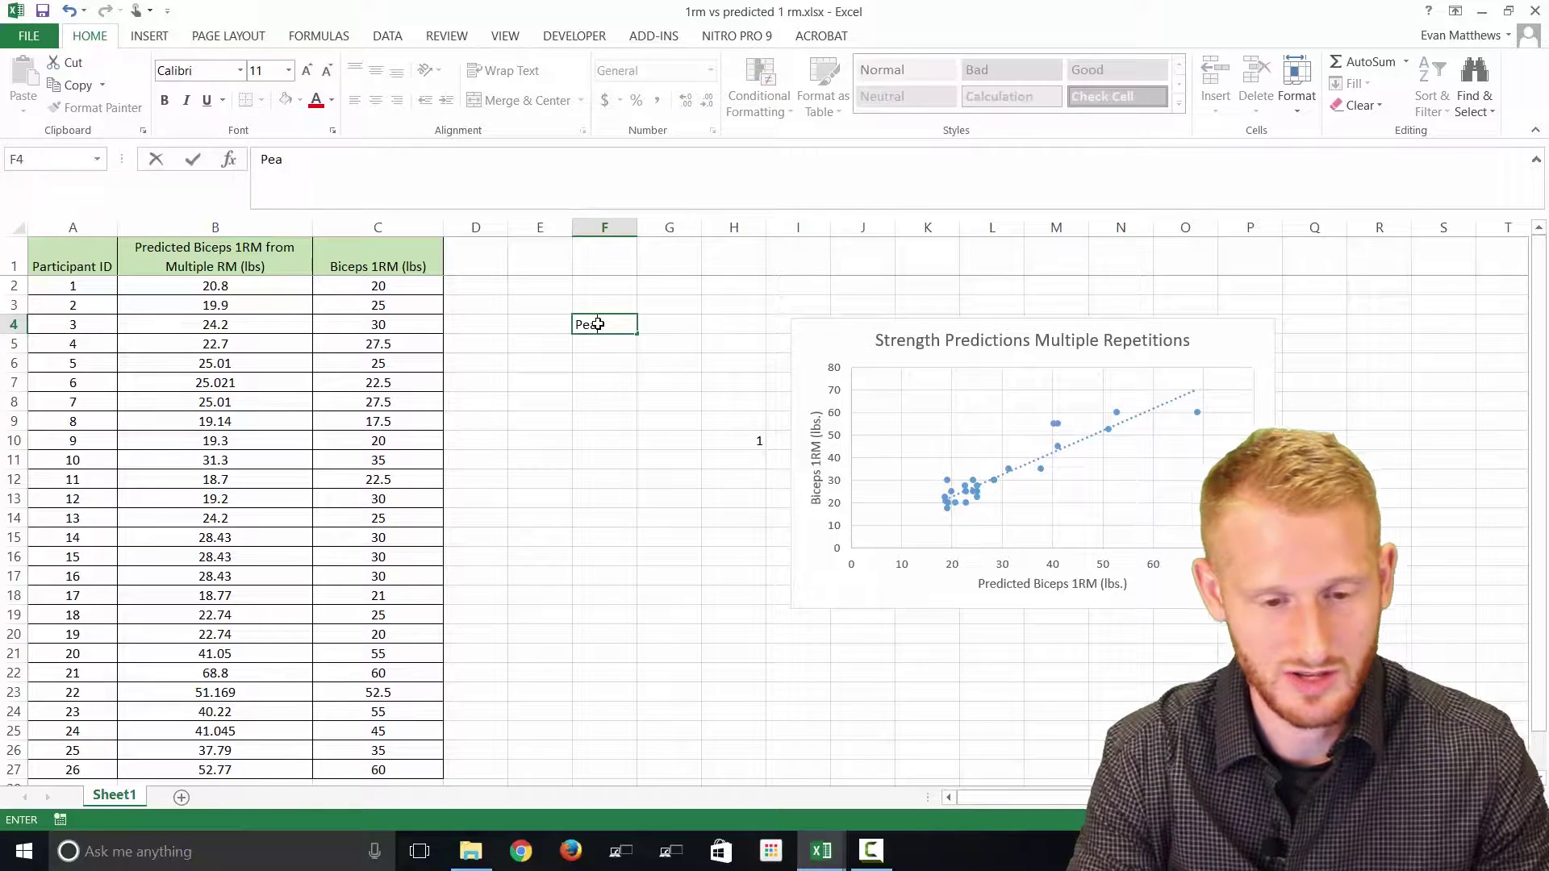
type("rson")
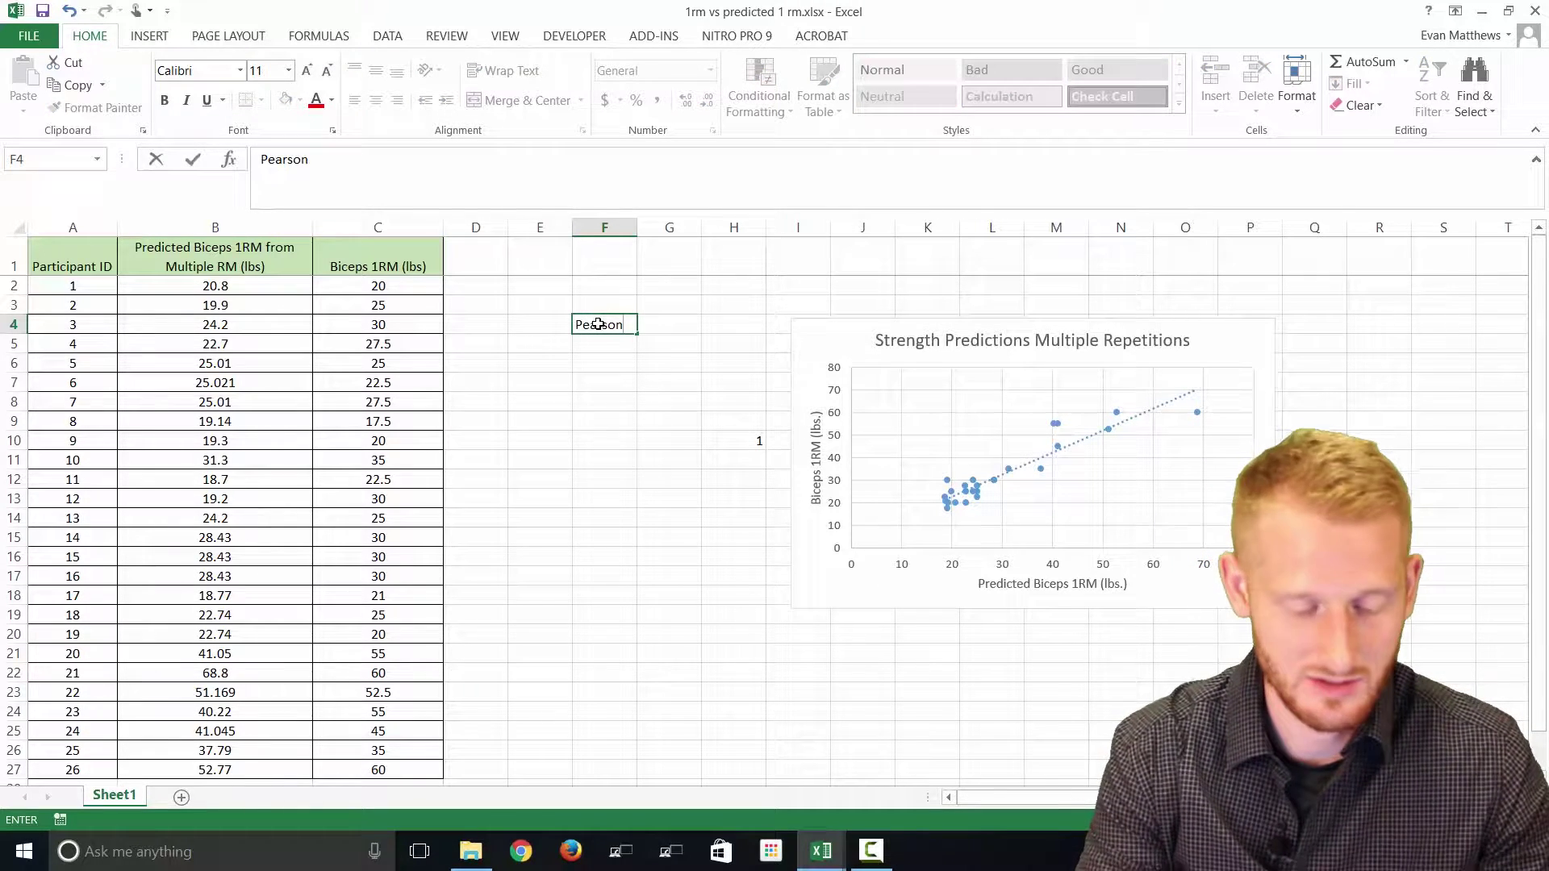
type(" Correl")
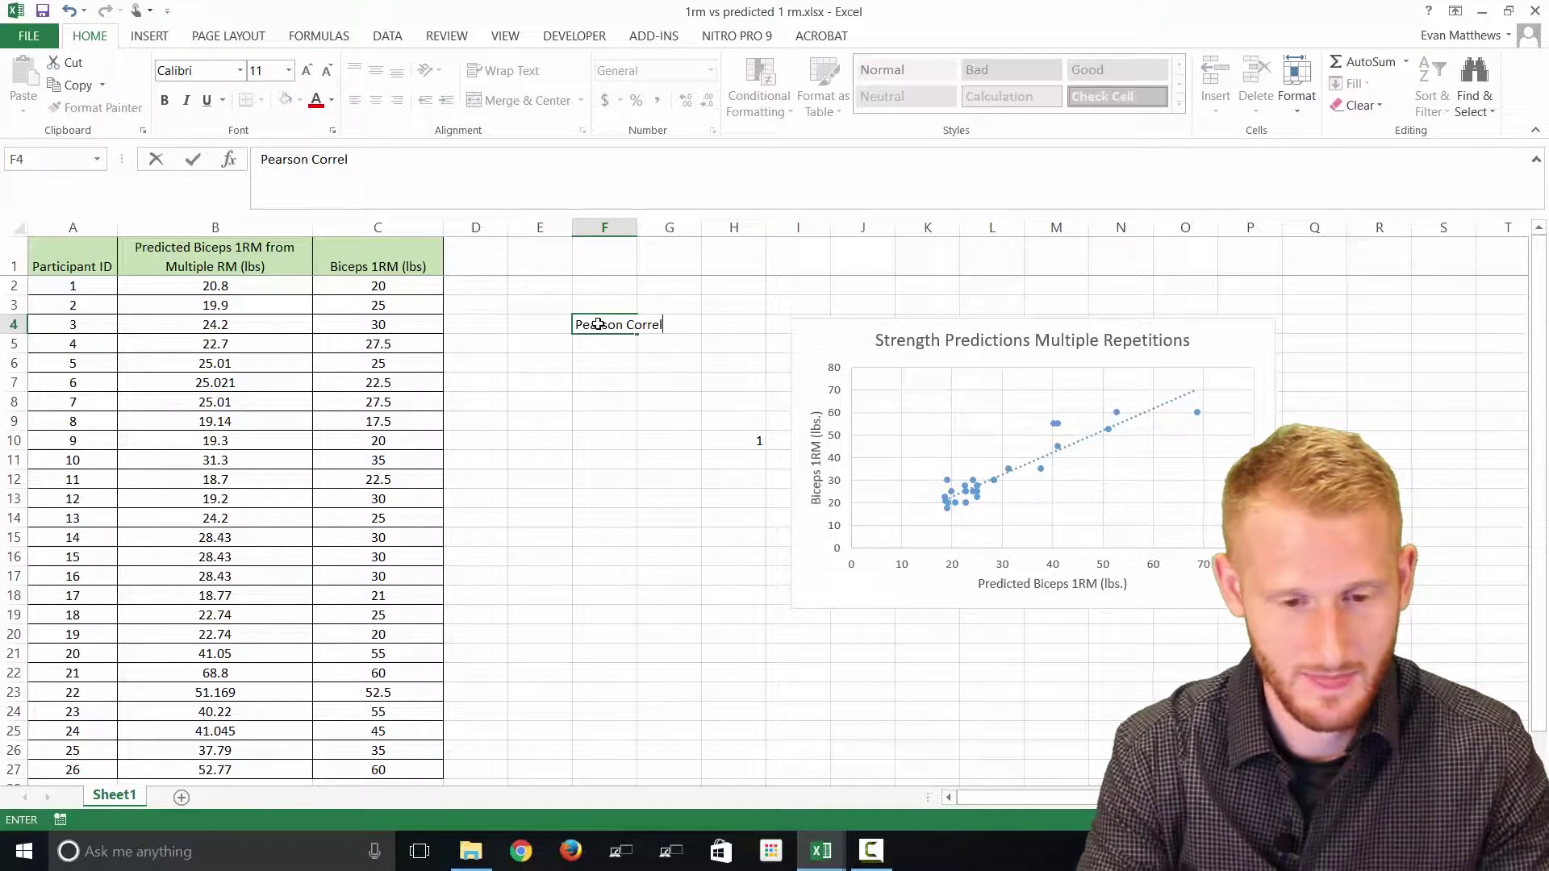
type("ation")
key("Return")
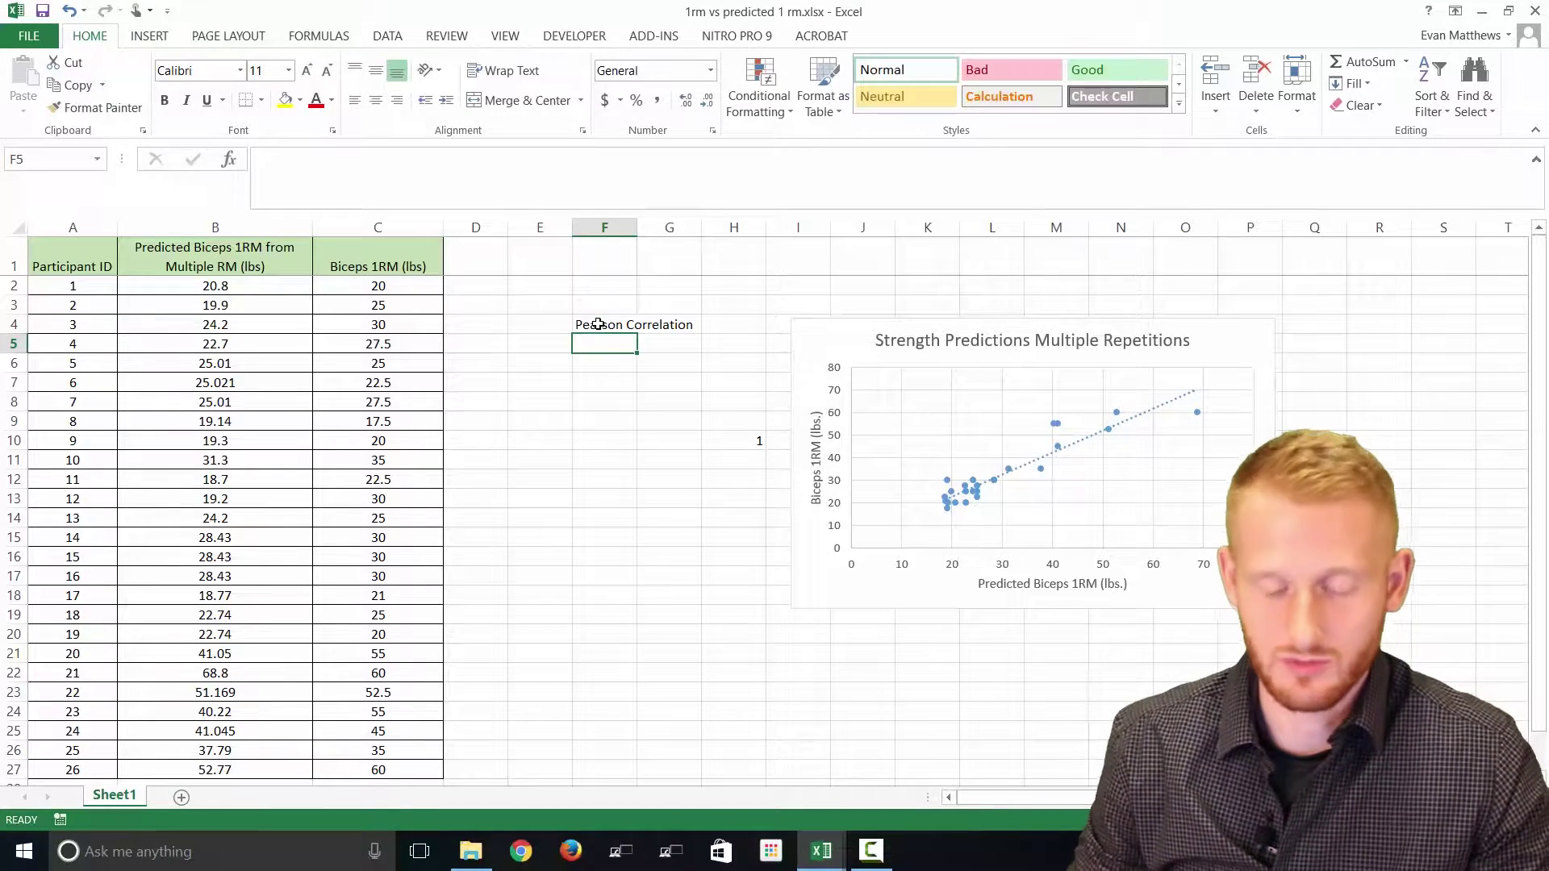
- Enter =PEARSON(B2:B27,C2:C27) in F5, returning 0.923548
type("=")
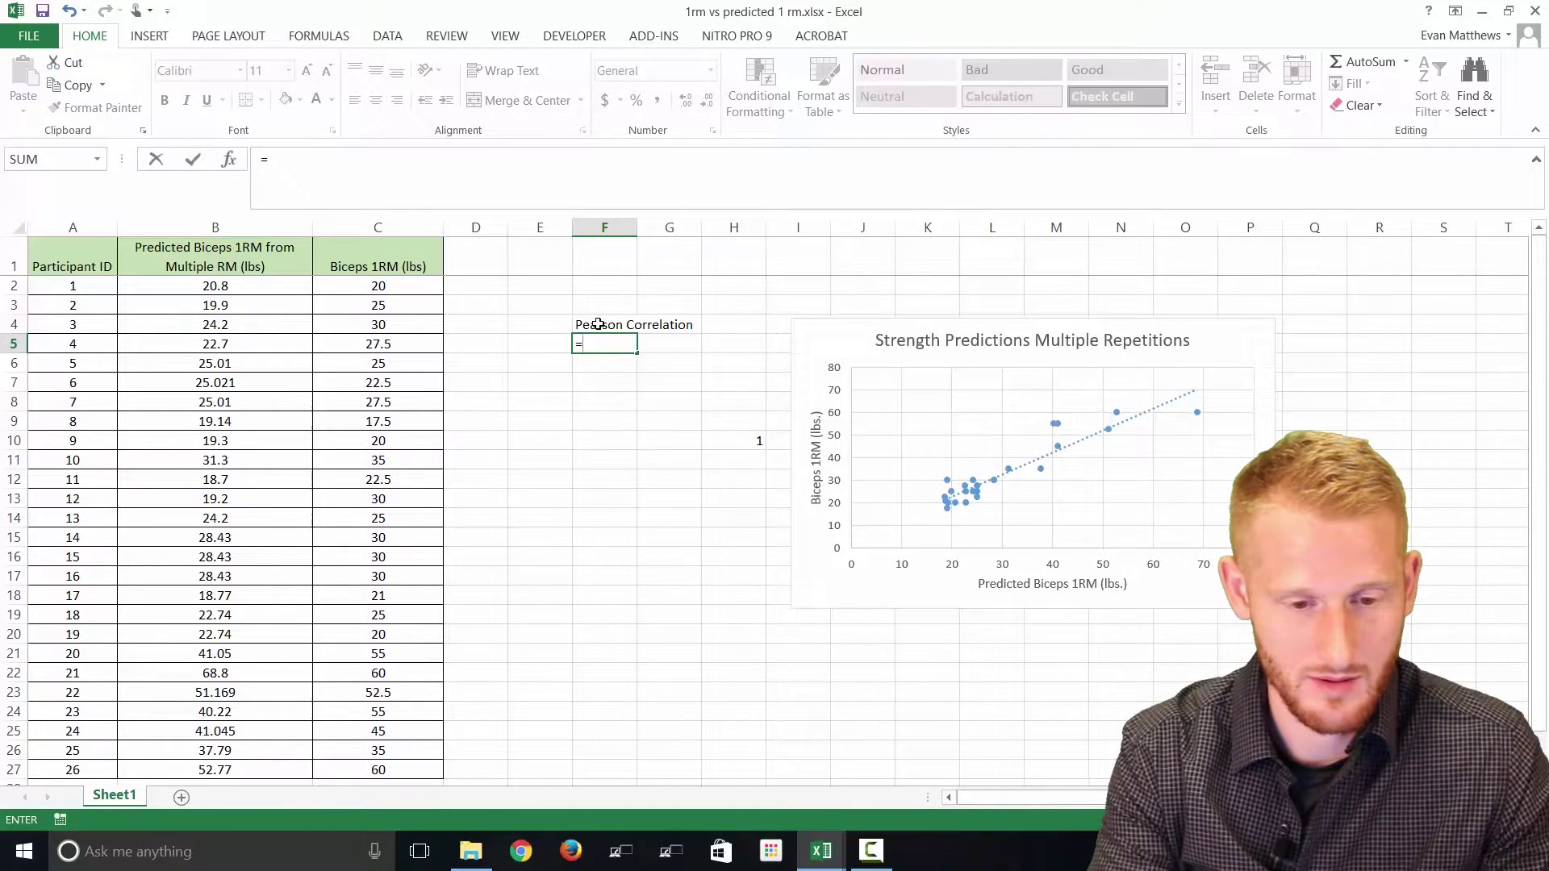
type("pe")
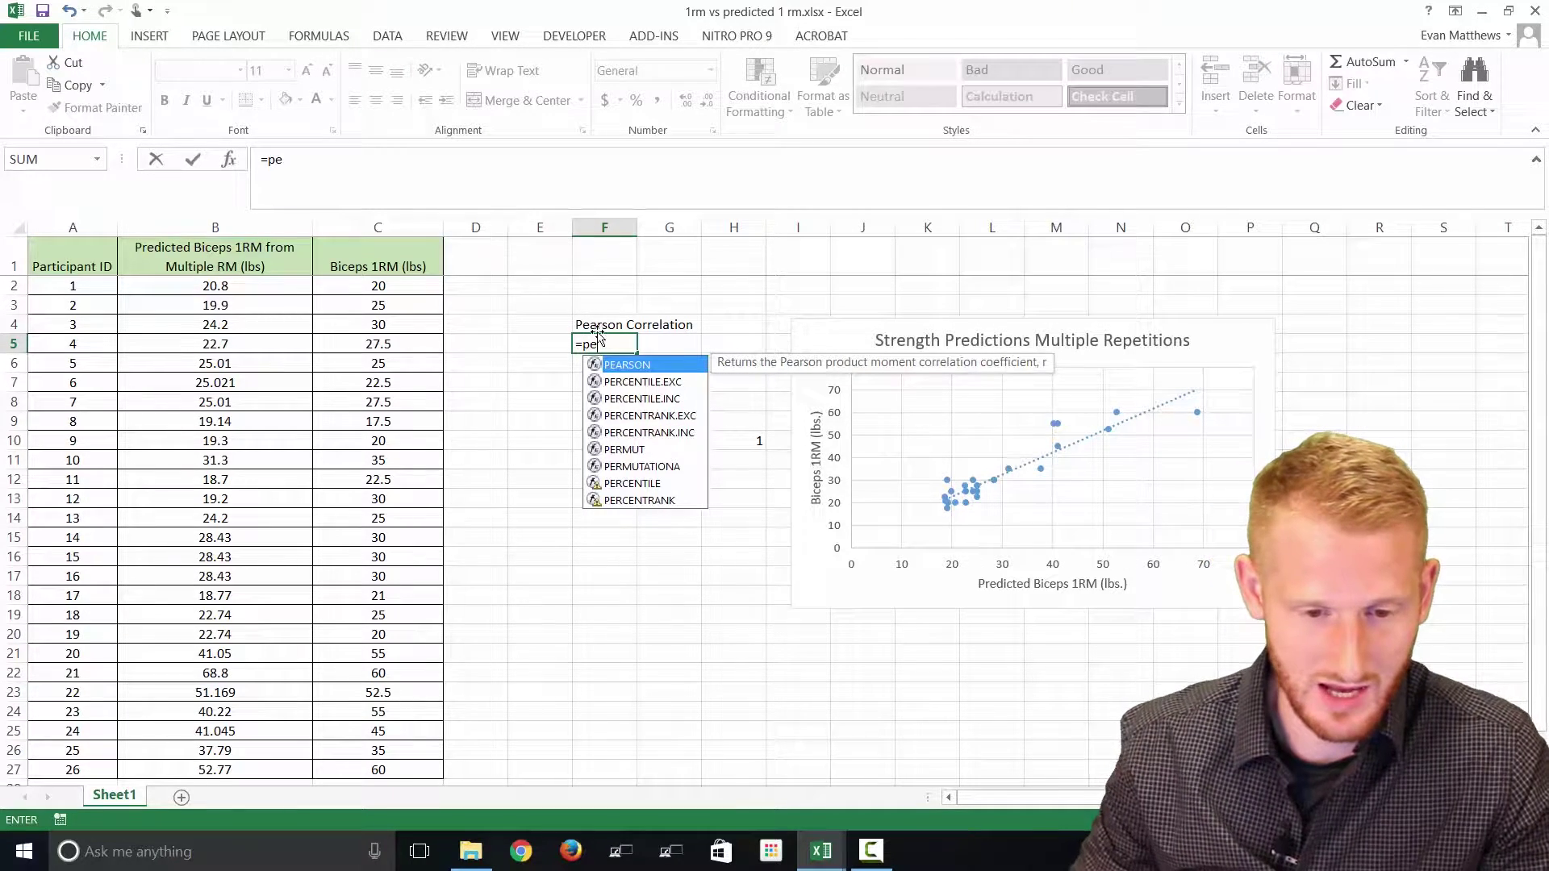
double_click(638, 366)
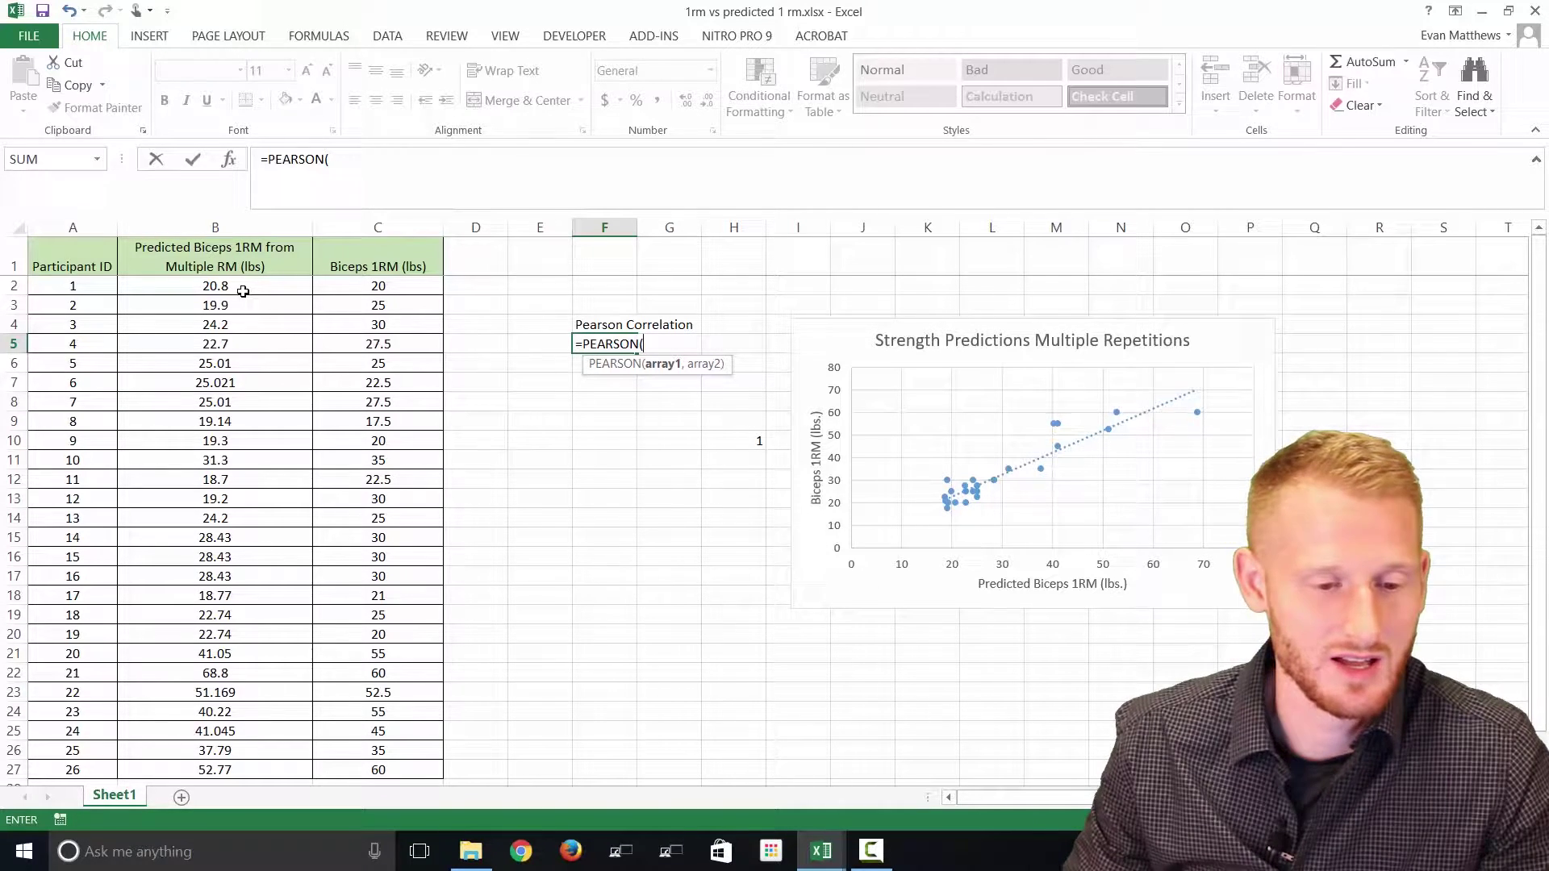
left_click_drag(242, 288, 220, 711)
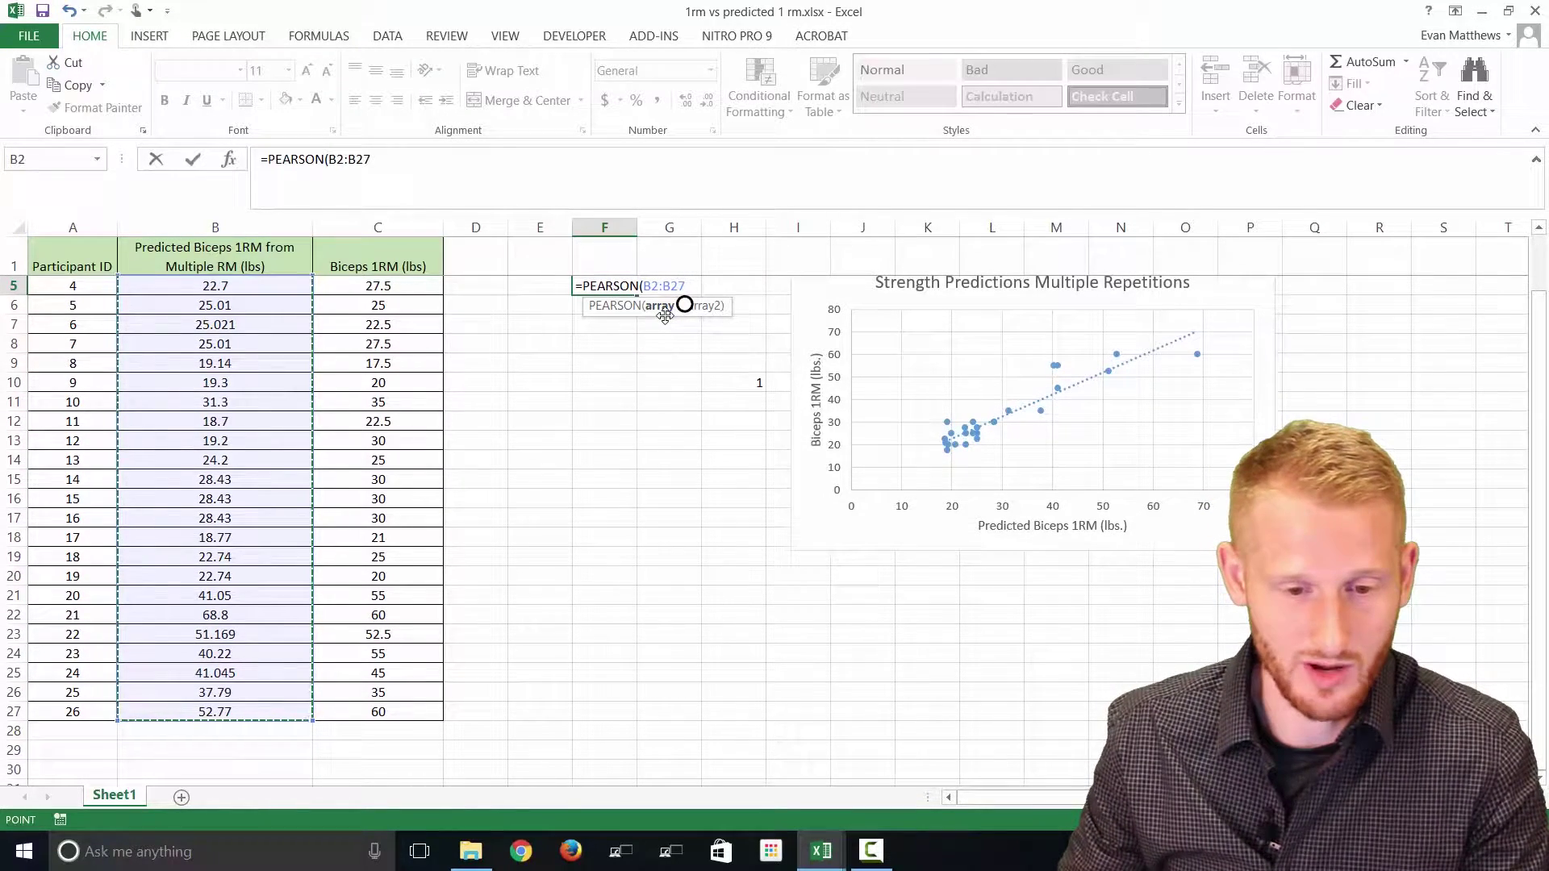
type(",")
scroll(443, 466, "up", 1)
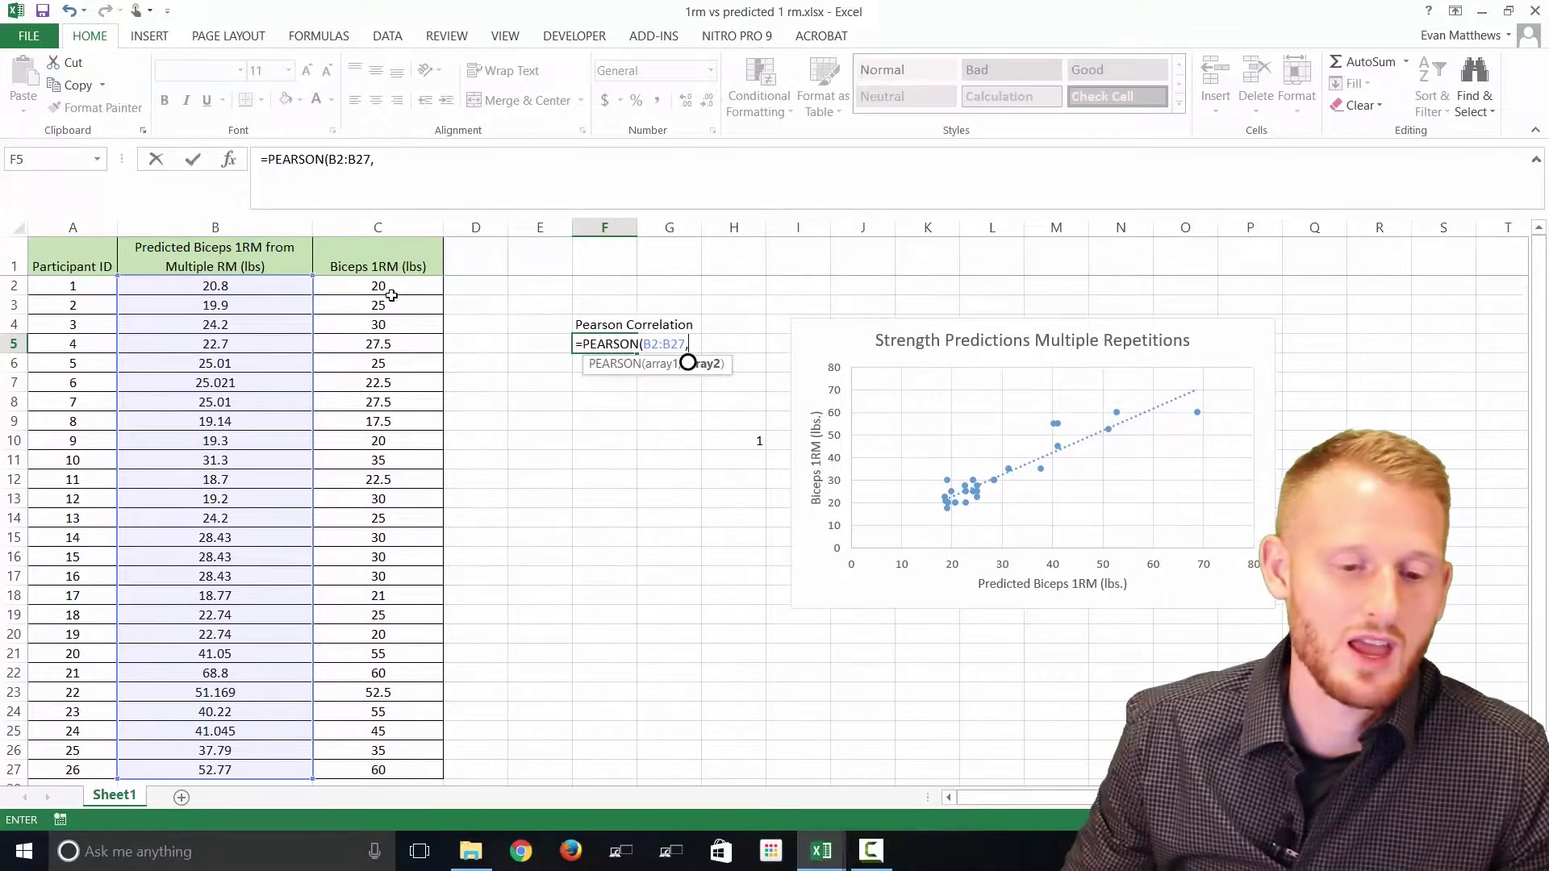
left_click_drag(391, 290, 380, 710)
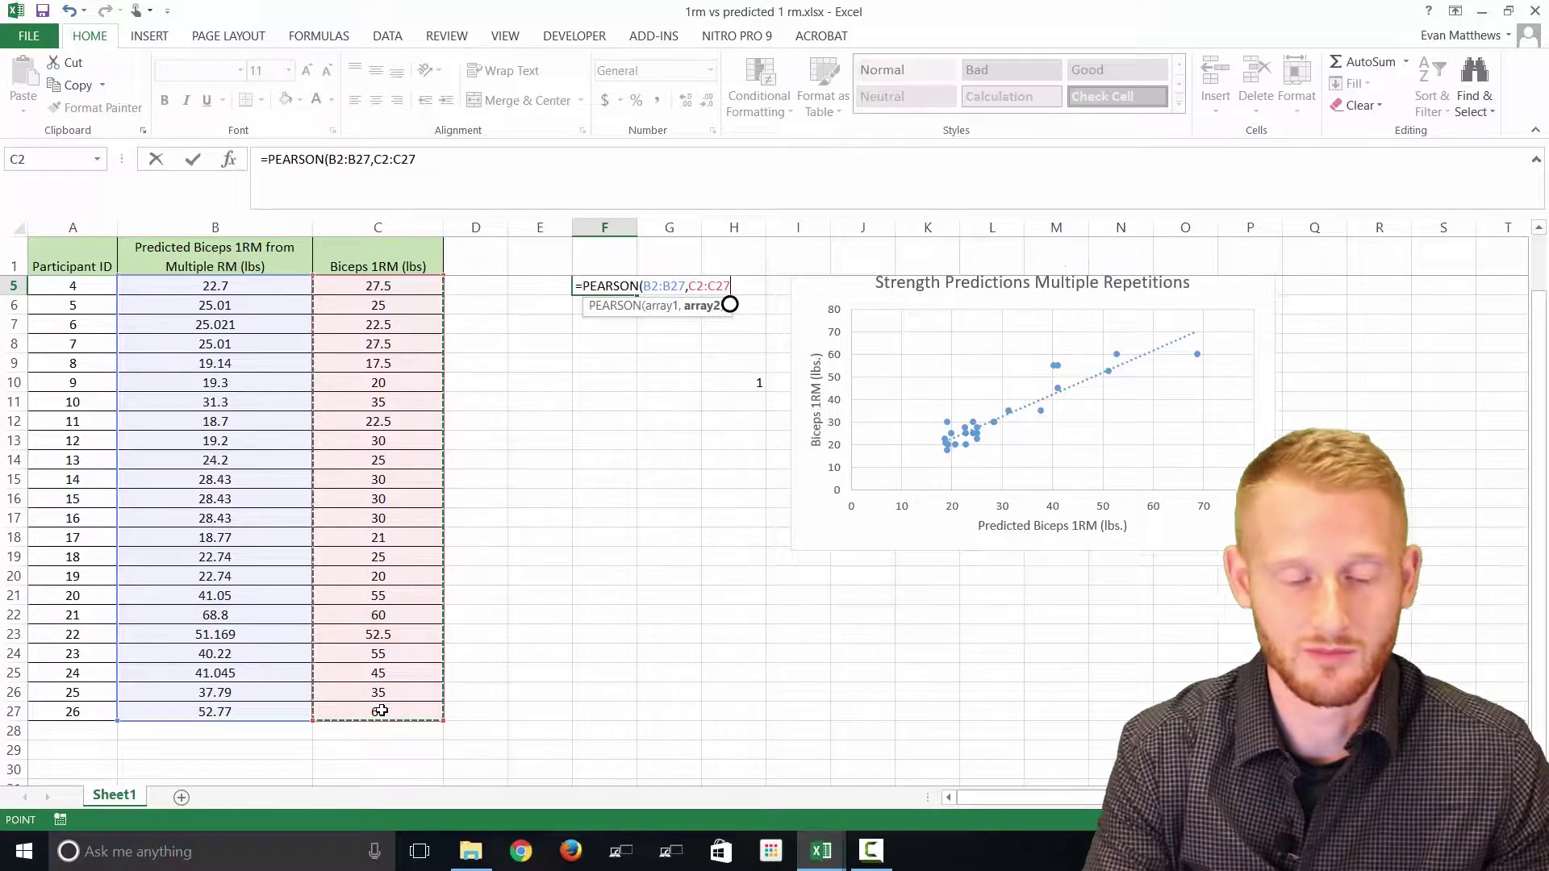
key("Return")
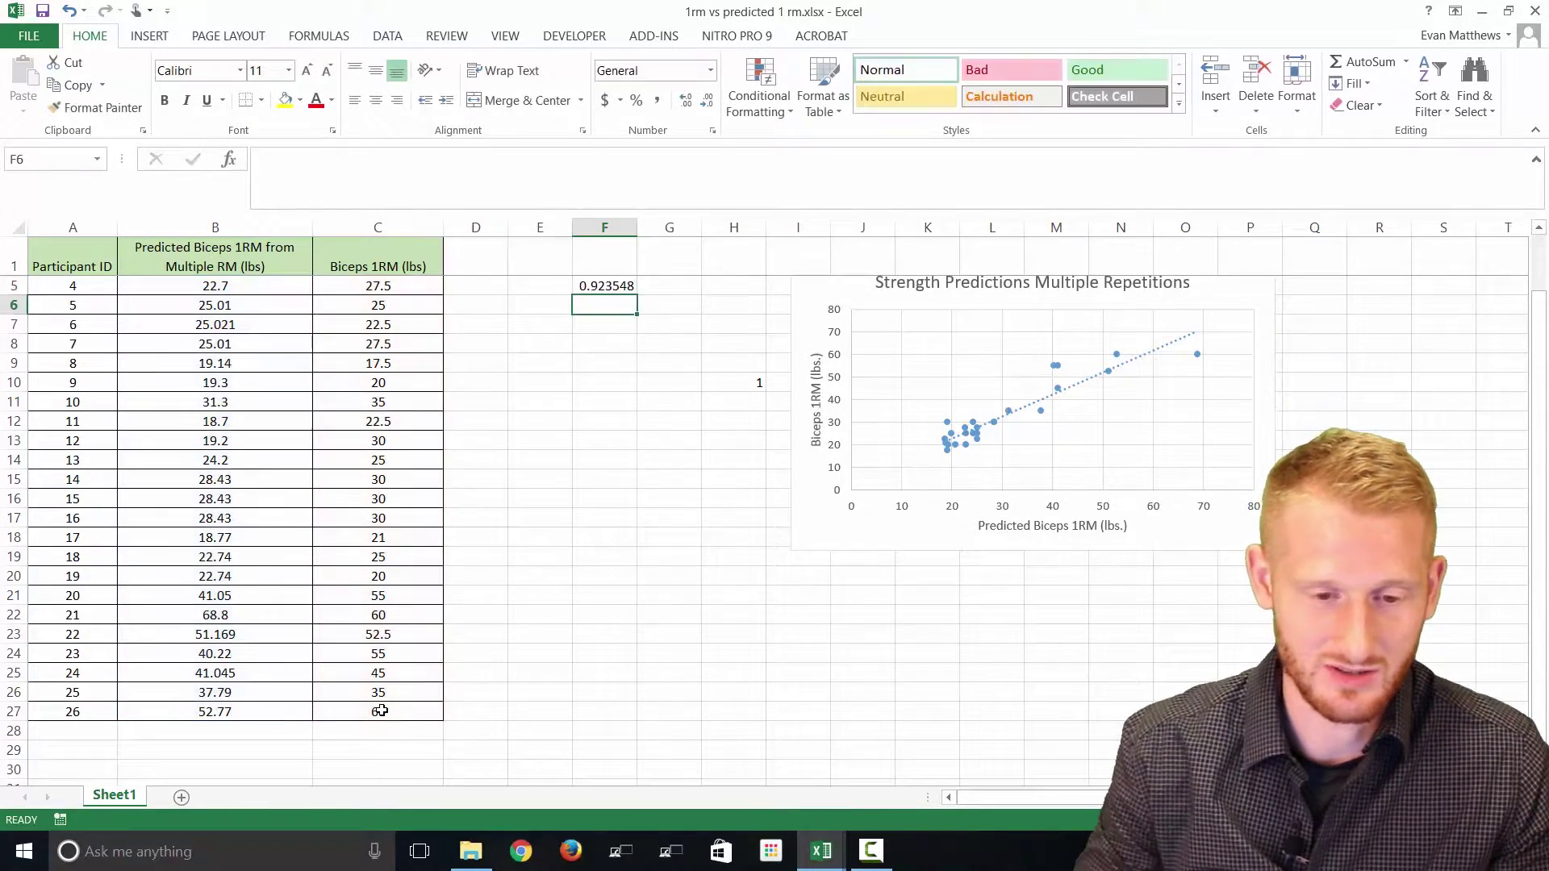
scroll(606, 450, "up", 1)
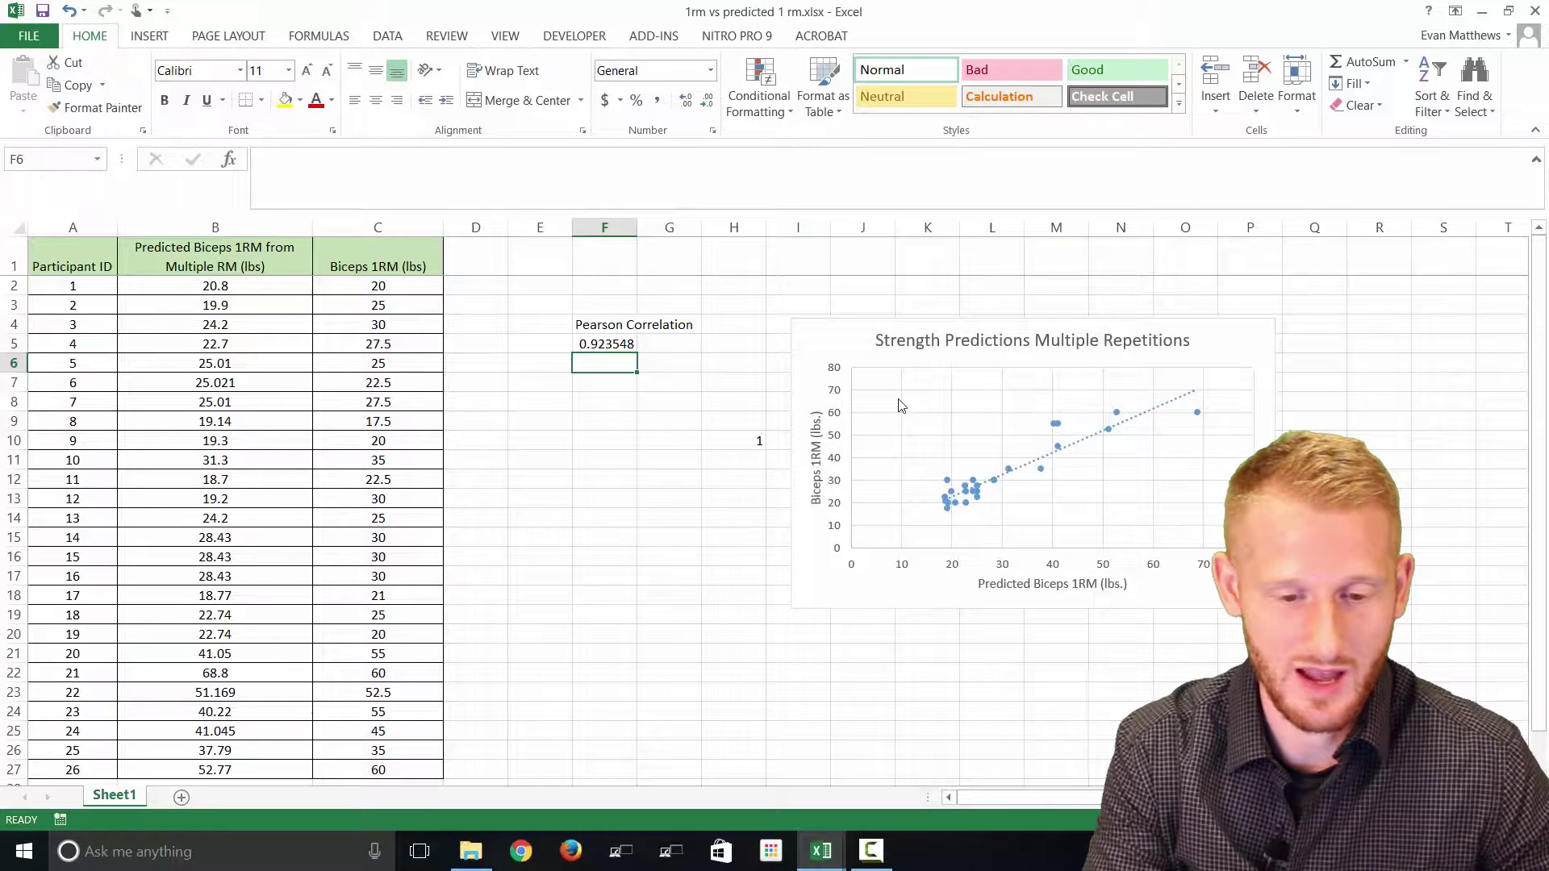
- Enter the label 'n' in cell F7
key("Return")
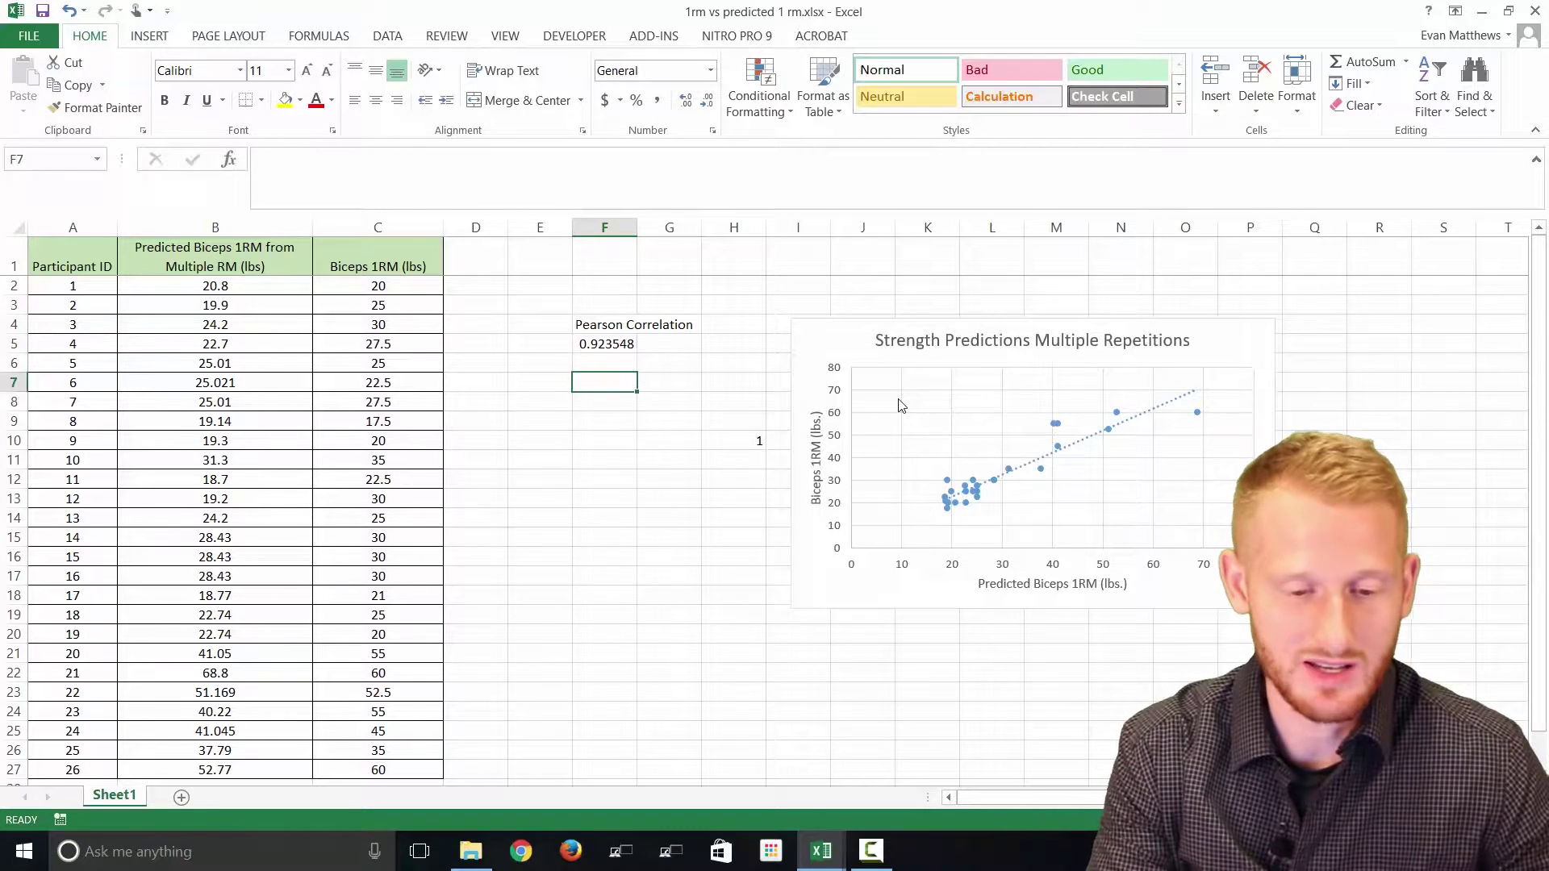
type("n")
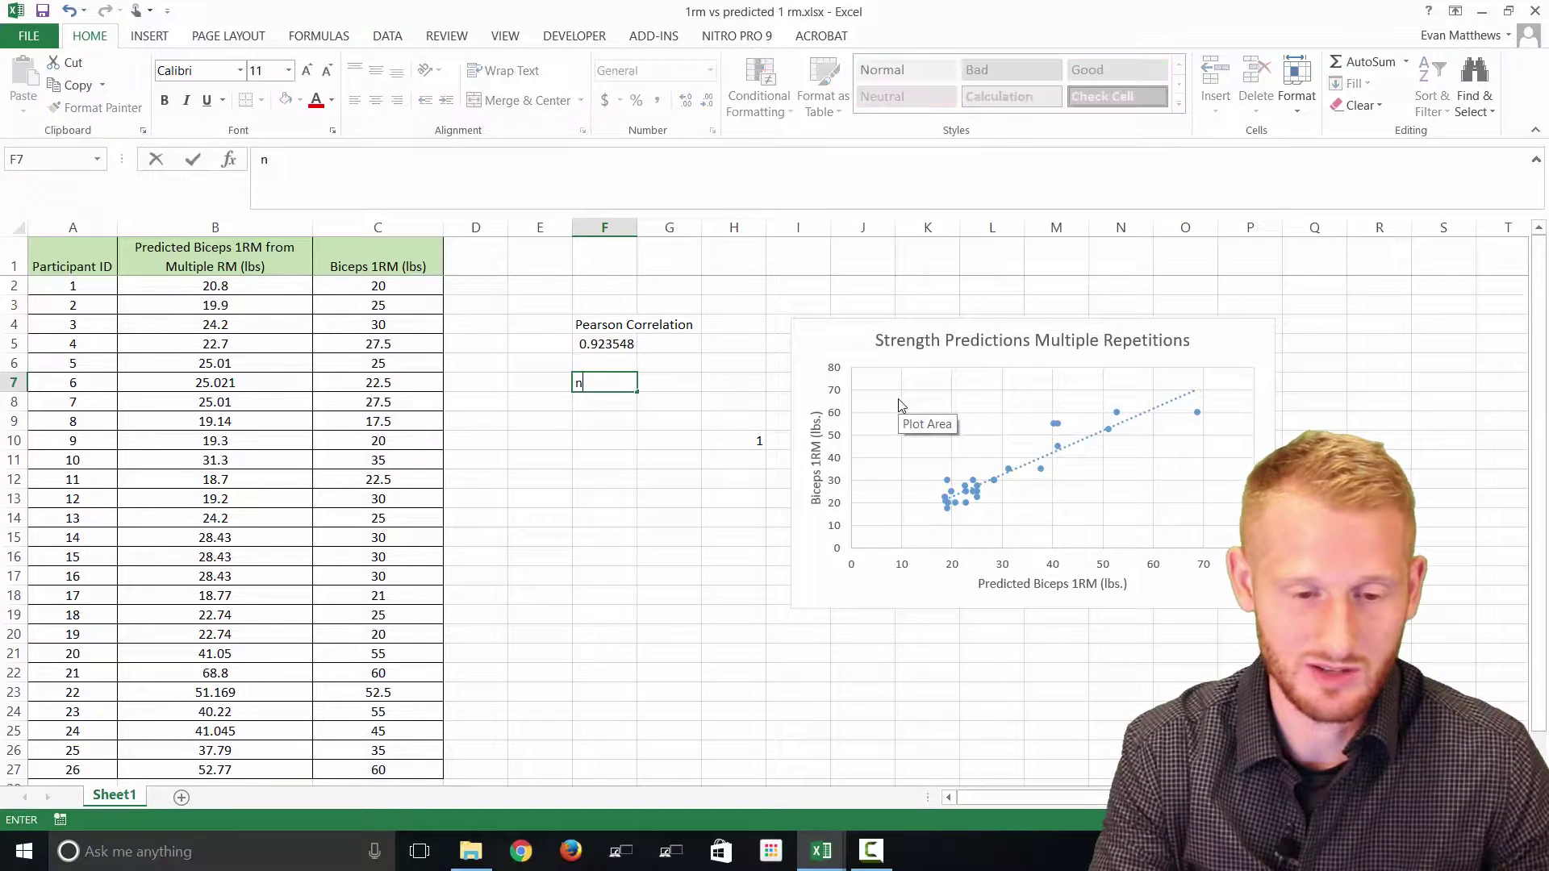
key("Return")
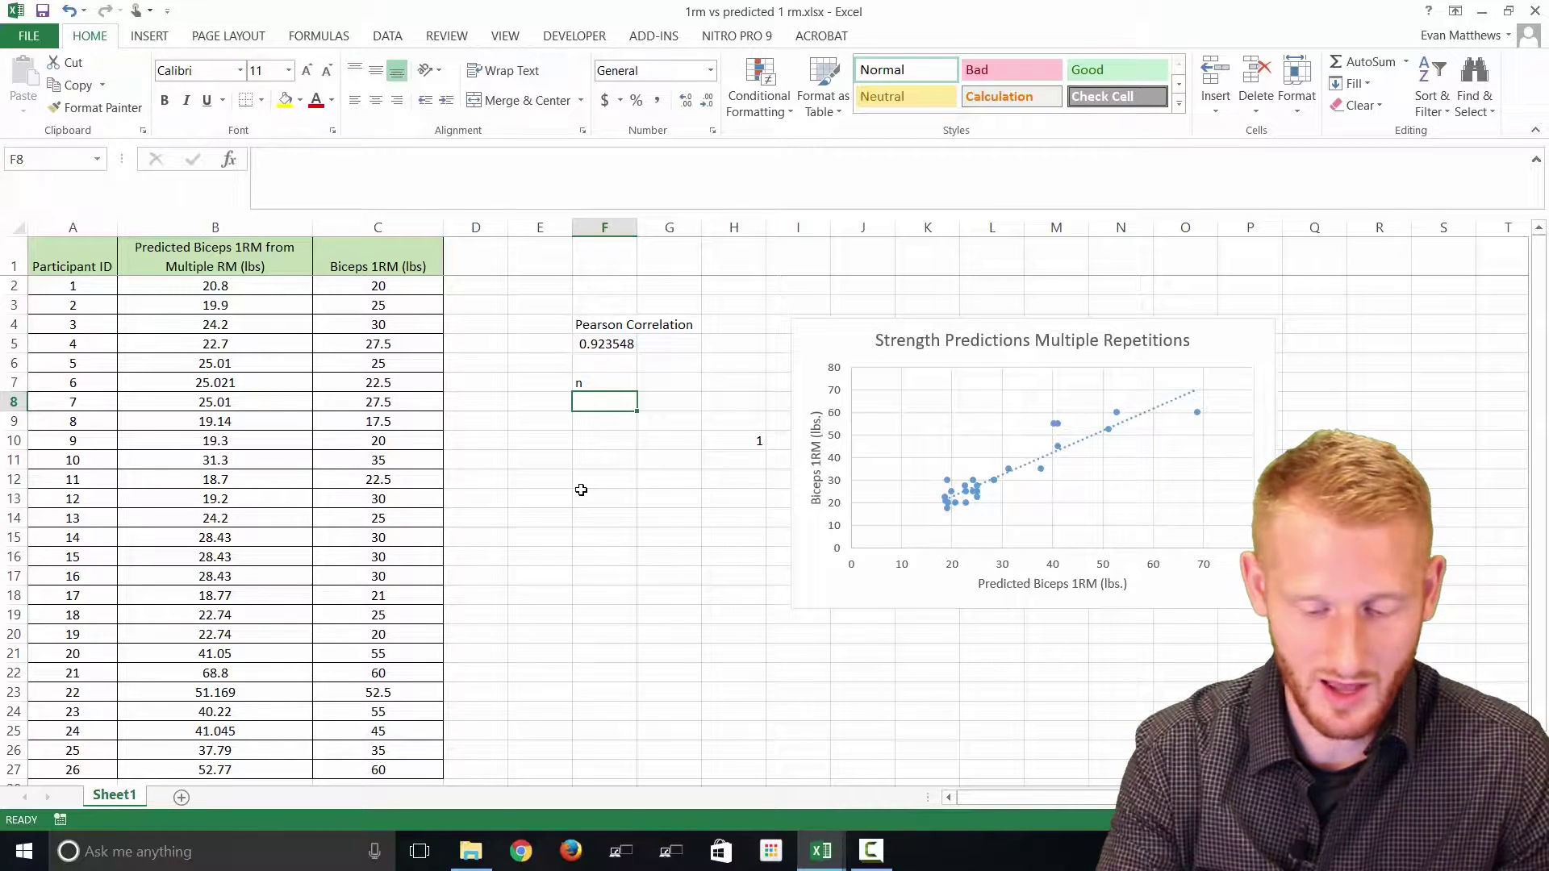
- Enter =COUNT(B2:B27) in F8, giving a sample size of 26
type("=")
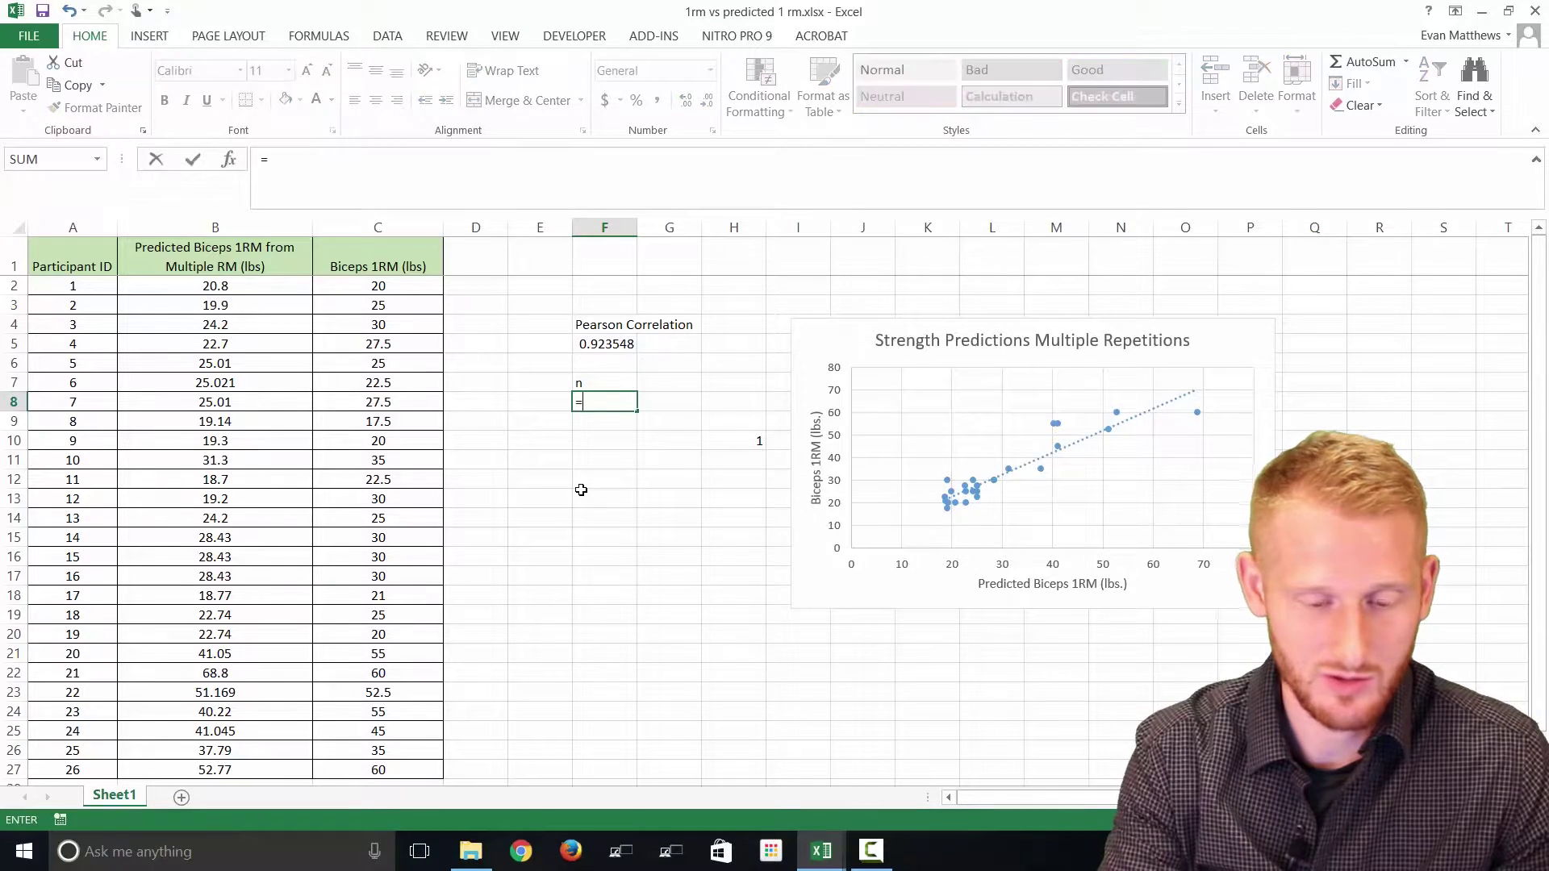
type("count")
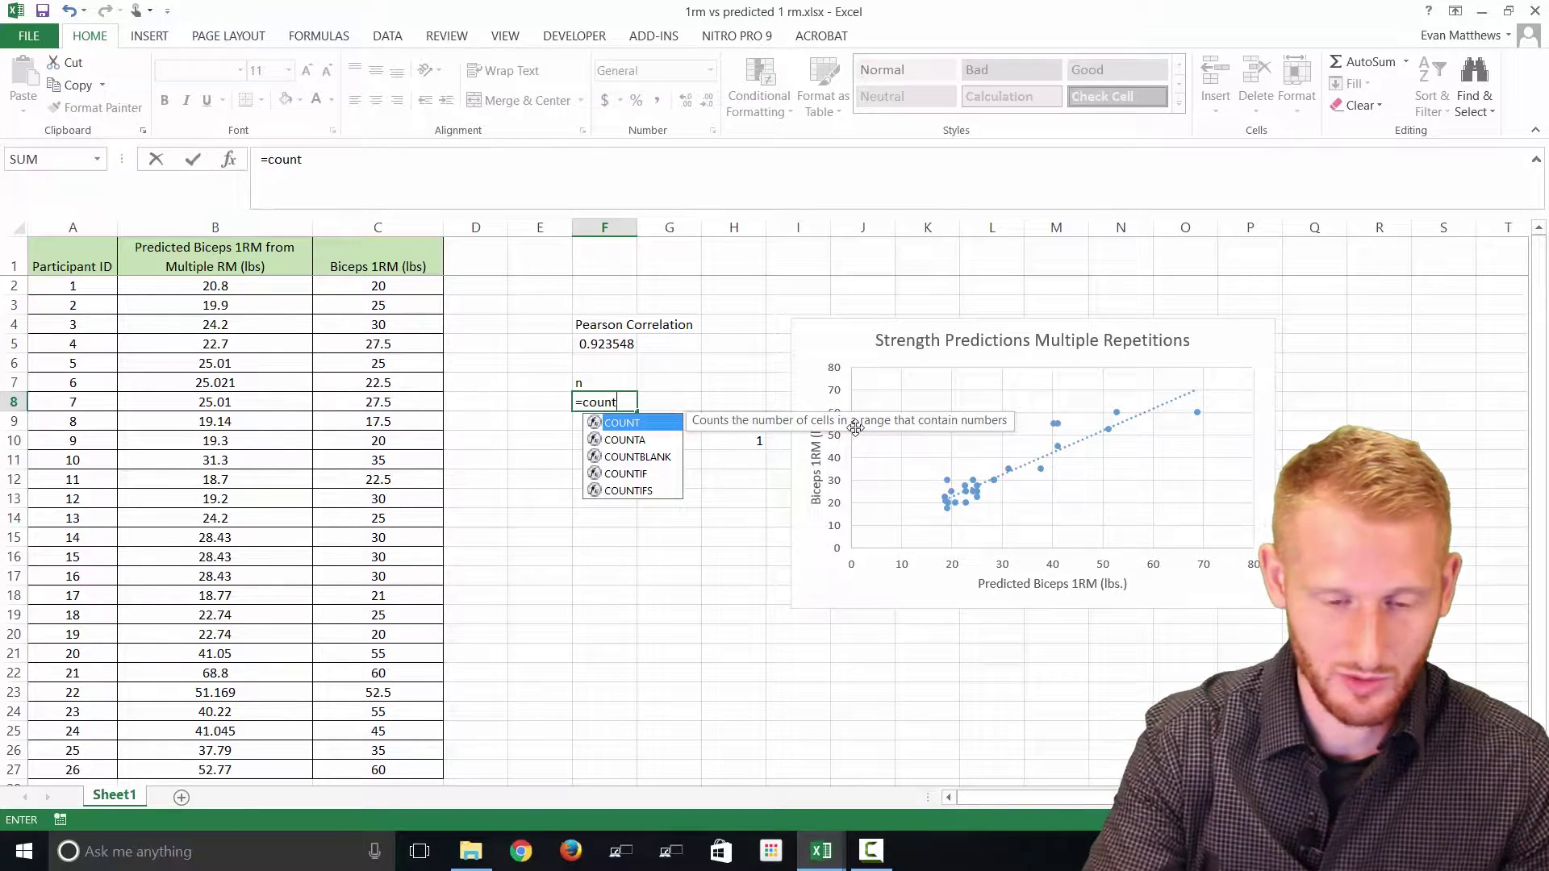
type("(")
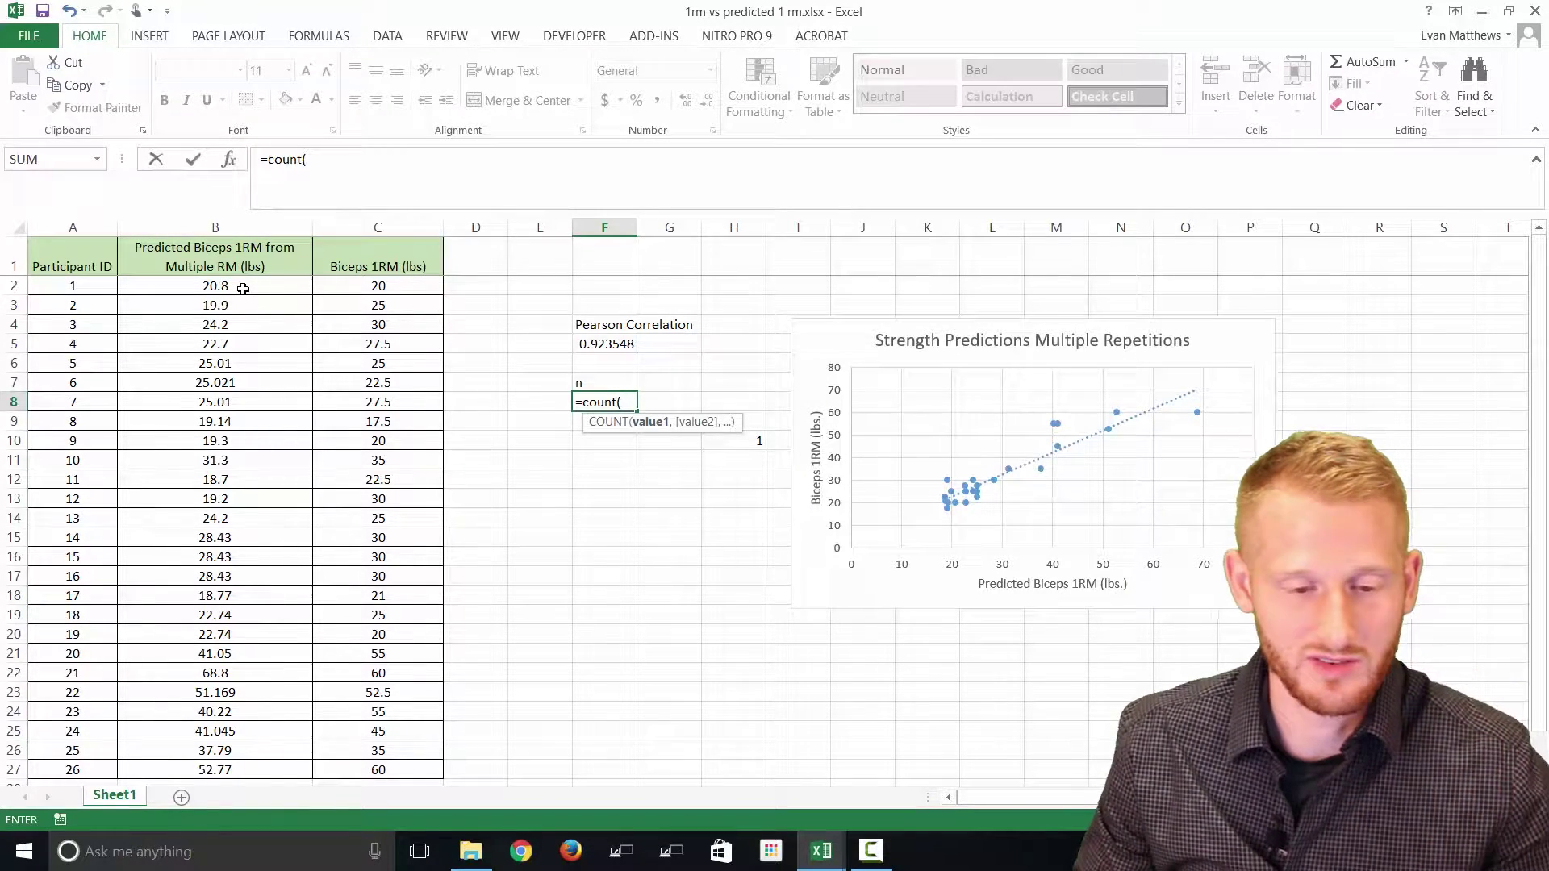
left_click_drag(243, 288, 246, 718)
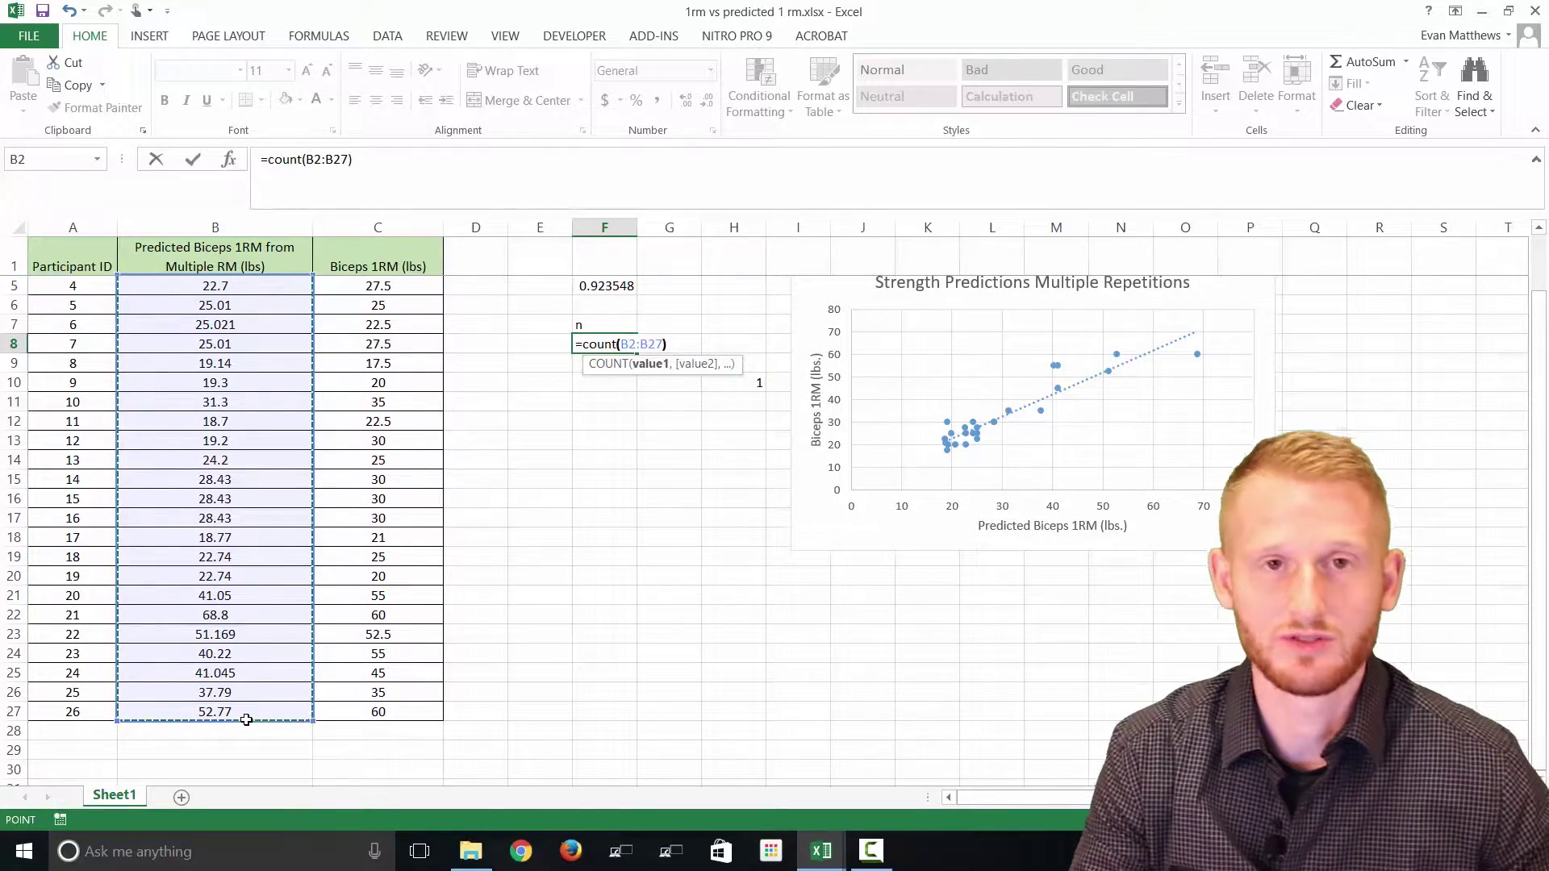
type(")")
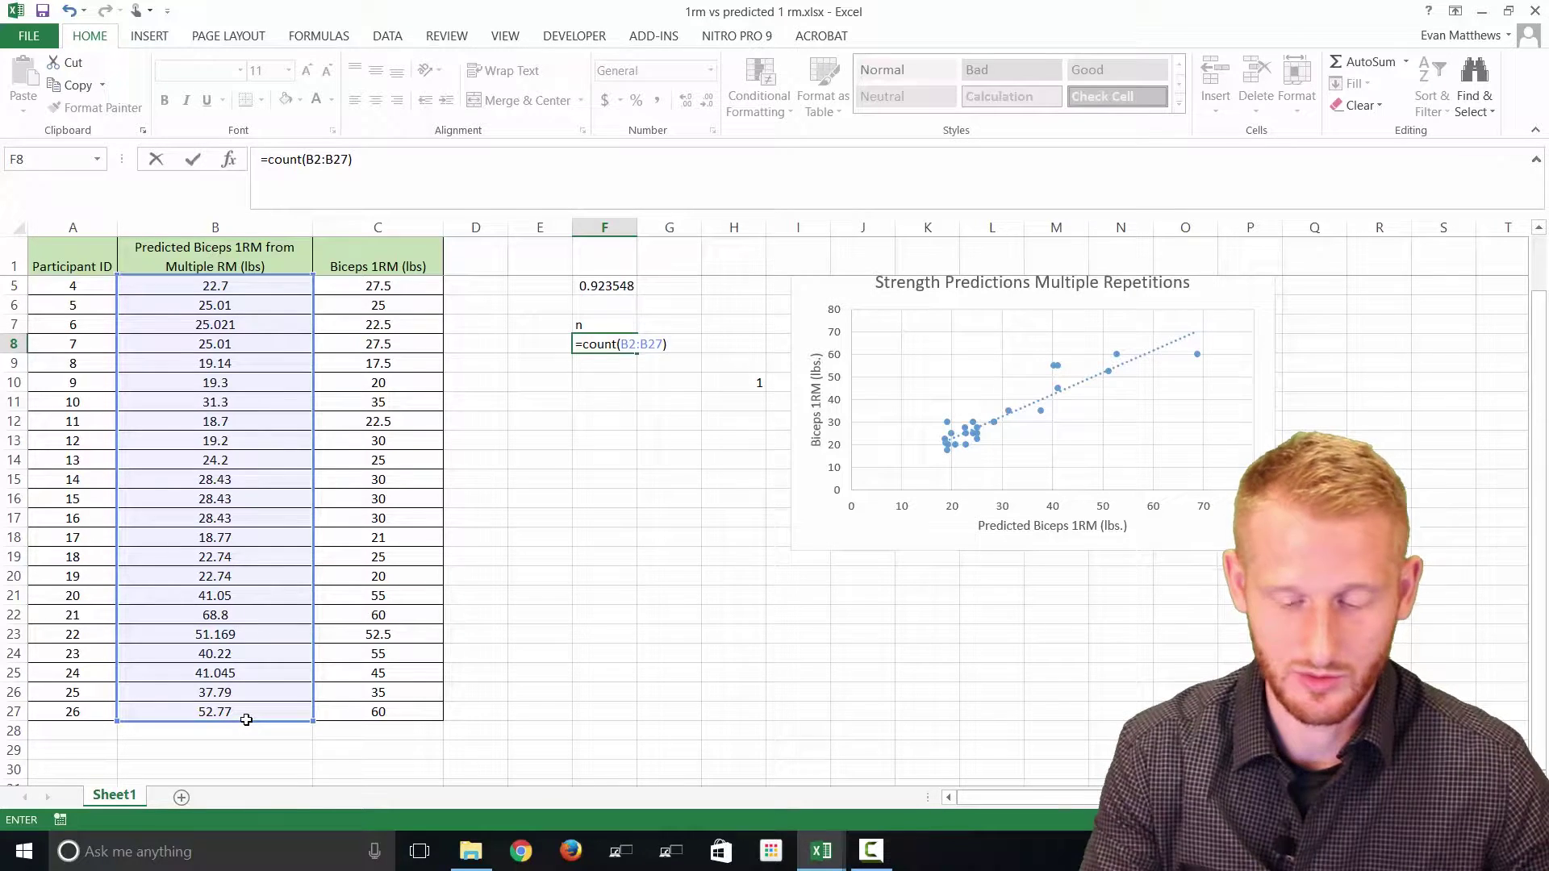
key("Return")
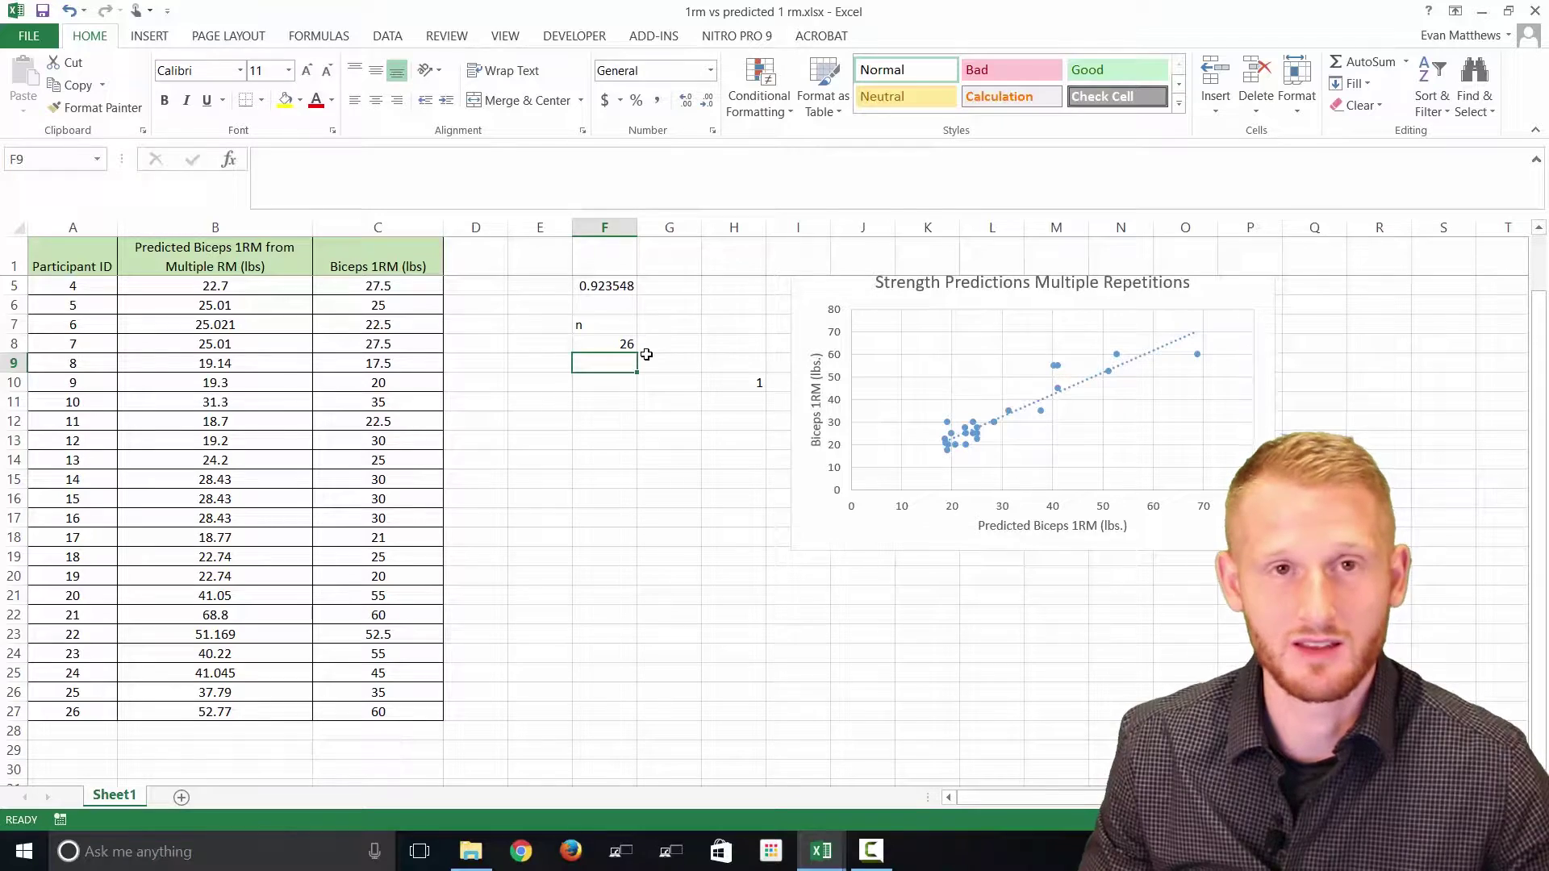
scroll(642, 478, "up", 1)
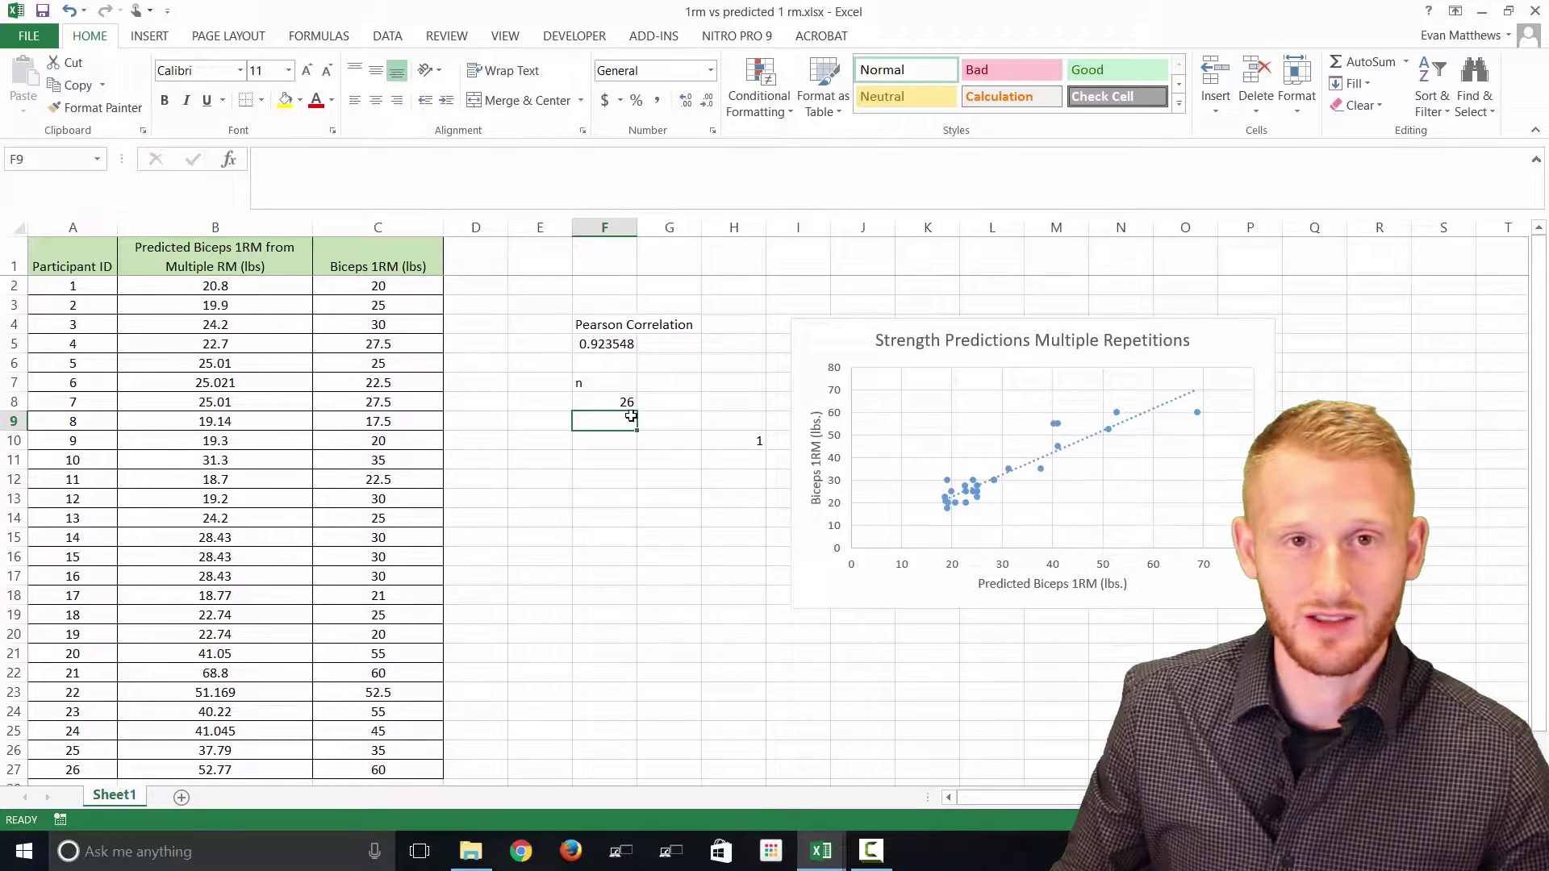
- Move the TDIST formula from H10 to F11 and label F10 'correlation p'
left_click(742, 440)
left_click_drag(746, 447, 613, 462)
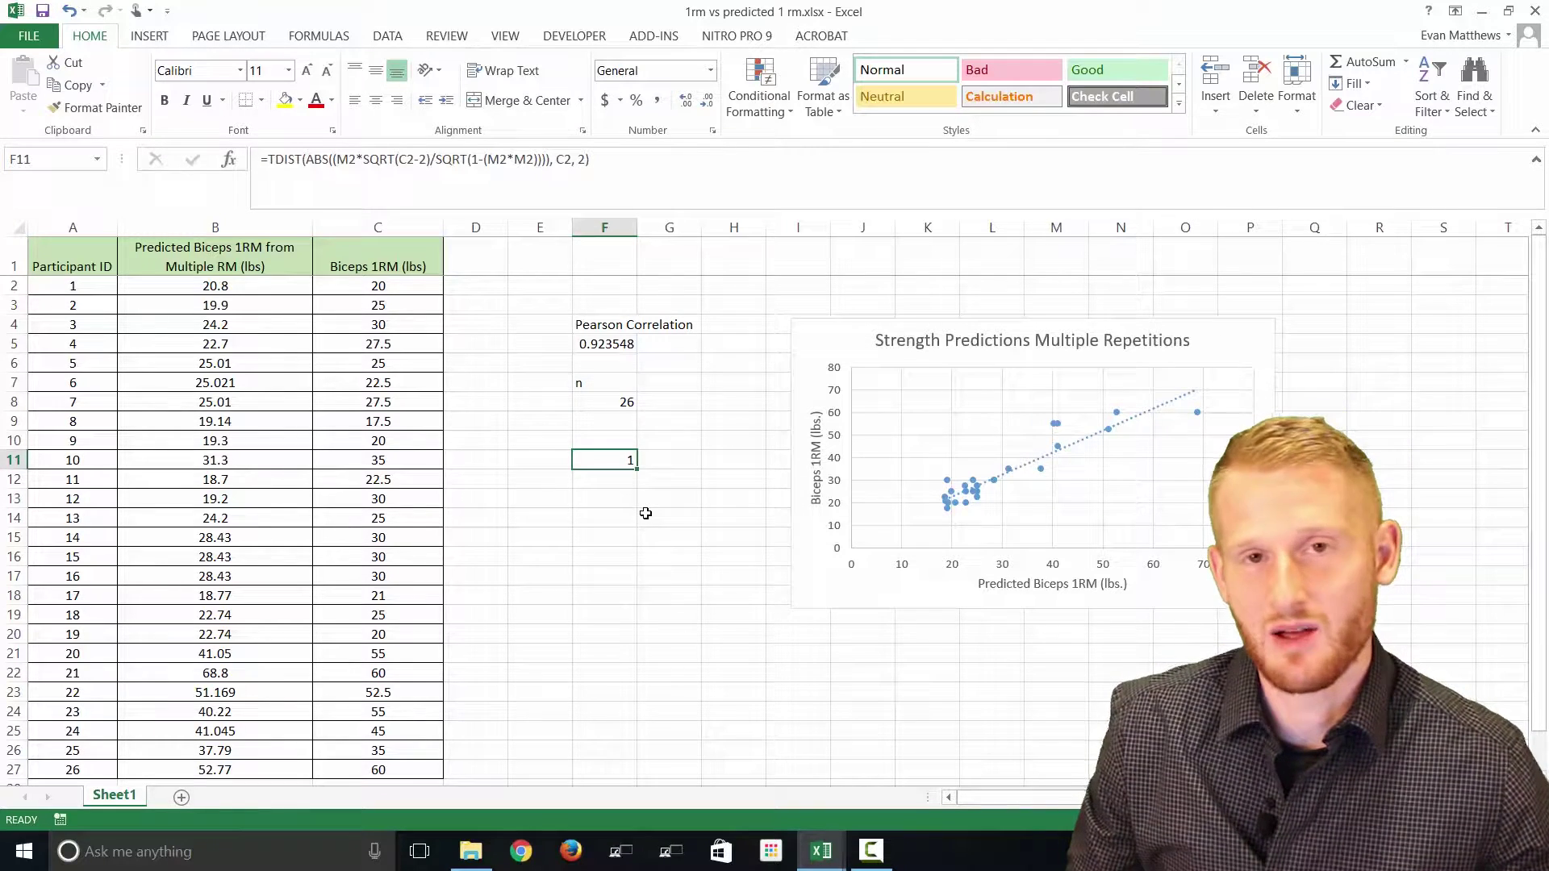
left_click(621, 440)
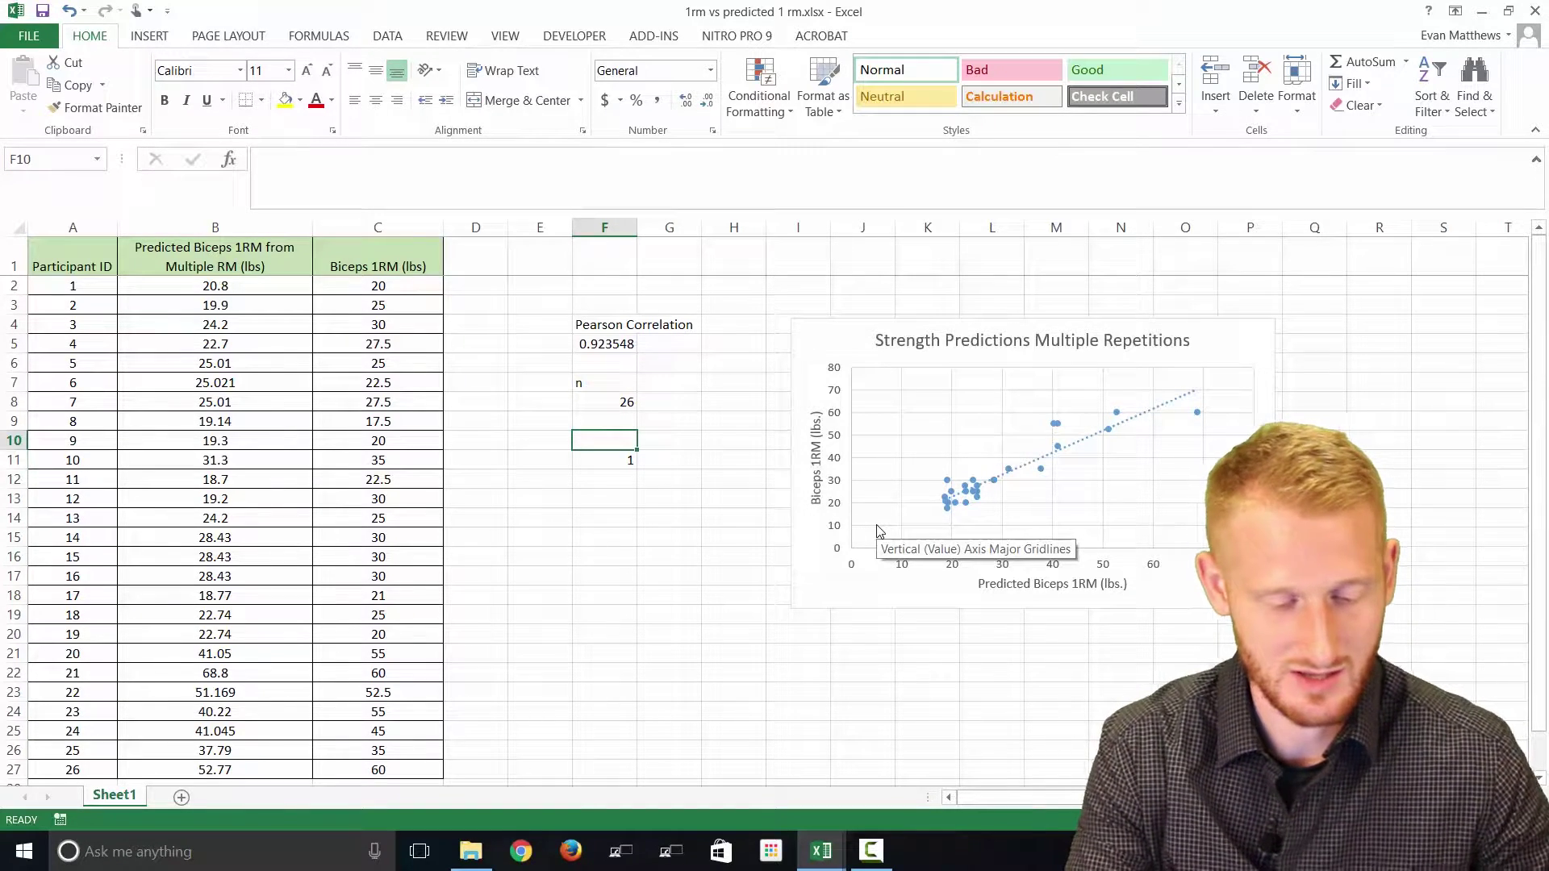
type("corre")
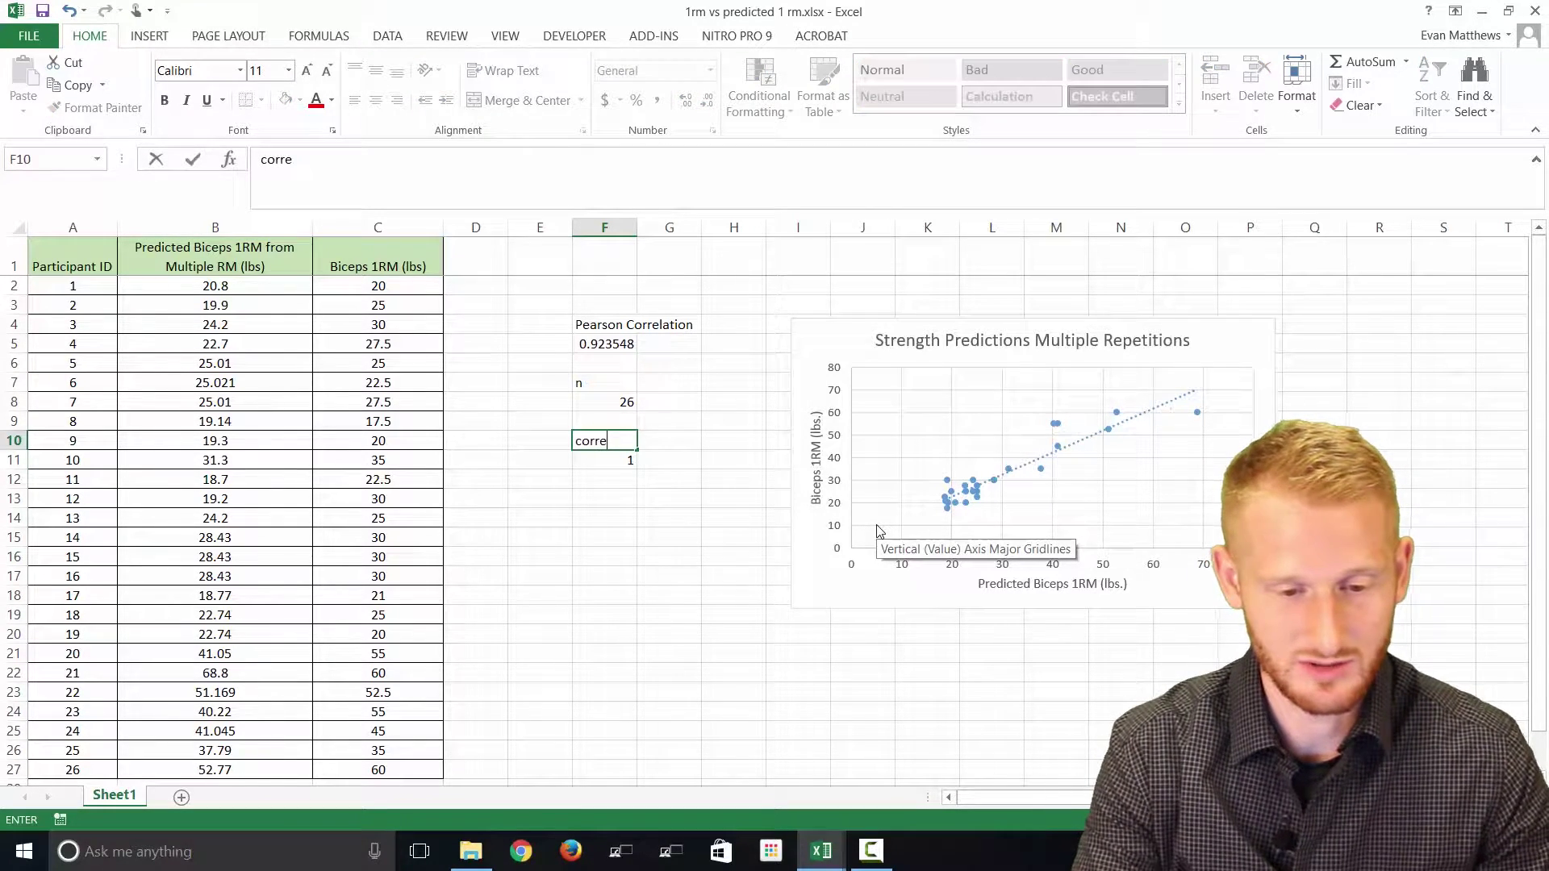
type("lation p")
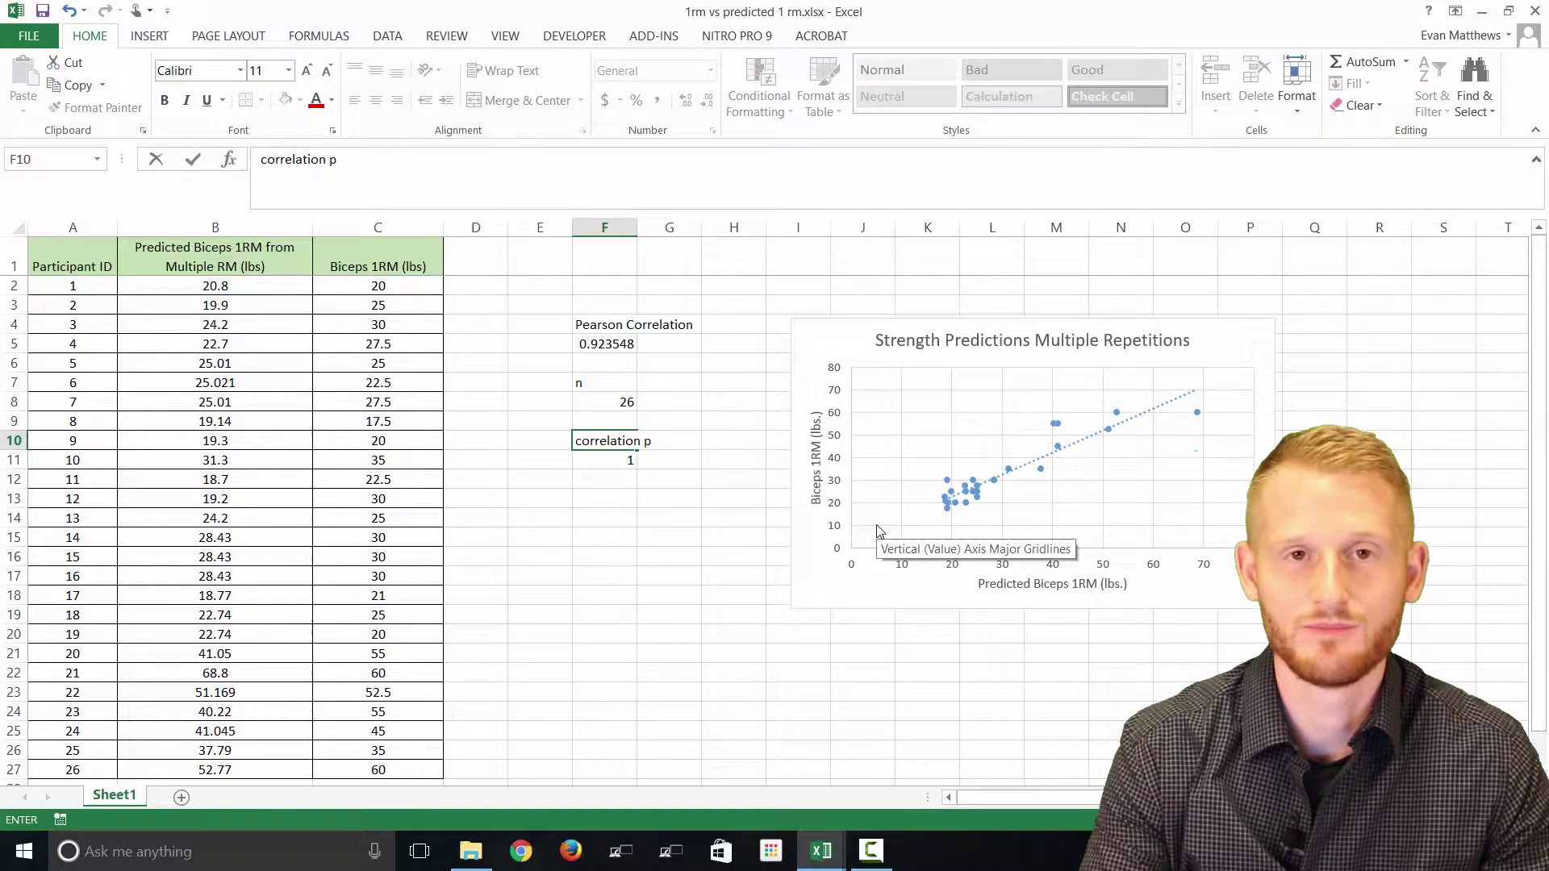
key("Return")
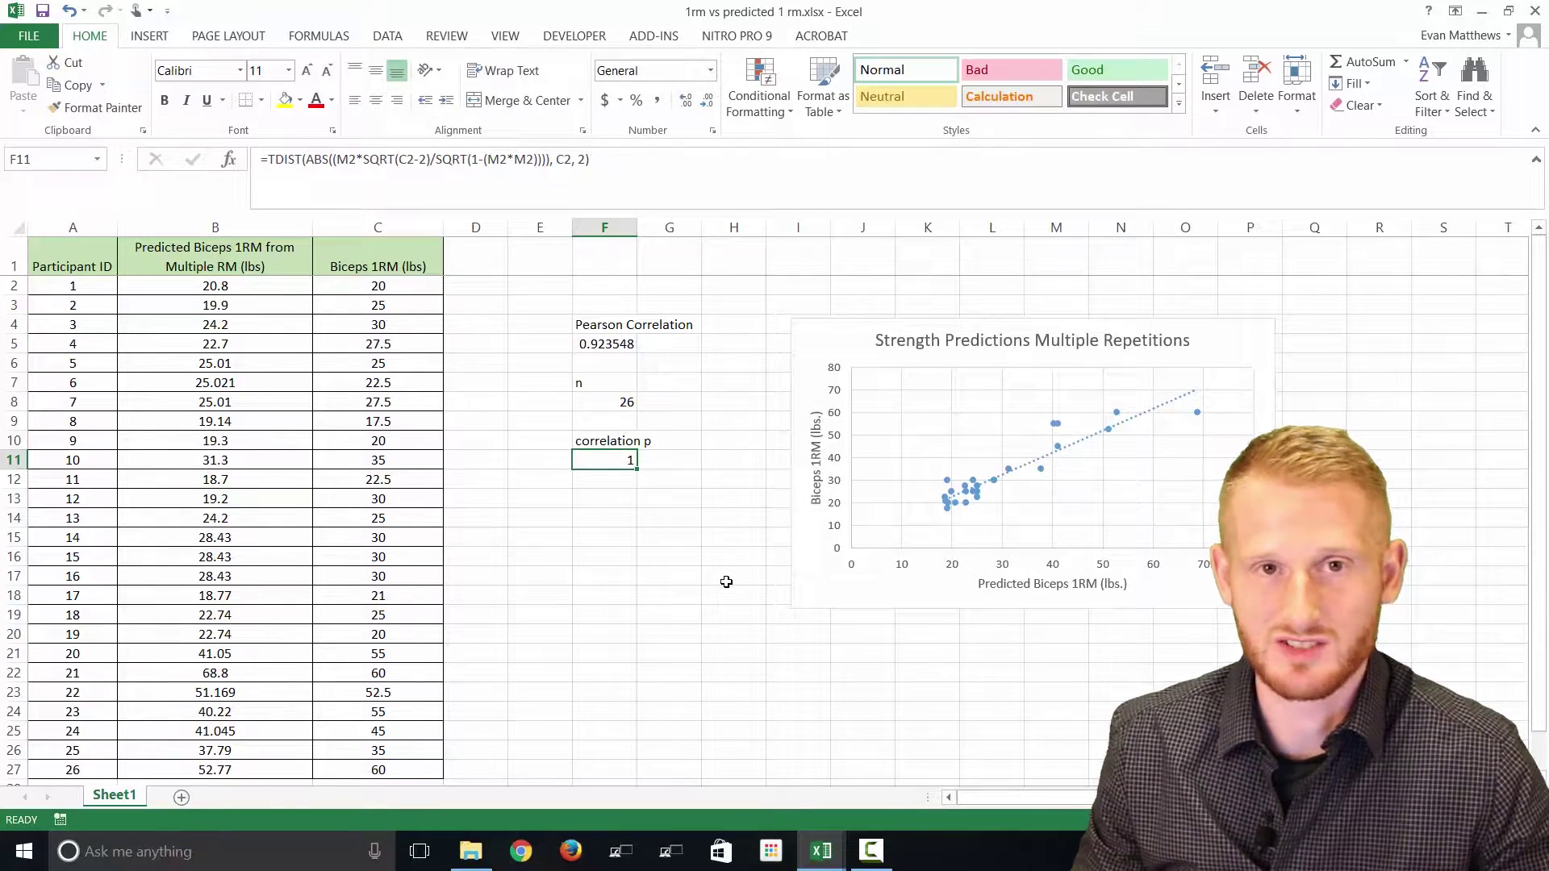
- Add a closing parenthesis after M2))) in F11's TDIST formula to balance its brackets
left_click(637, 165)
left_click_drag(259, 176, 467, 209)
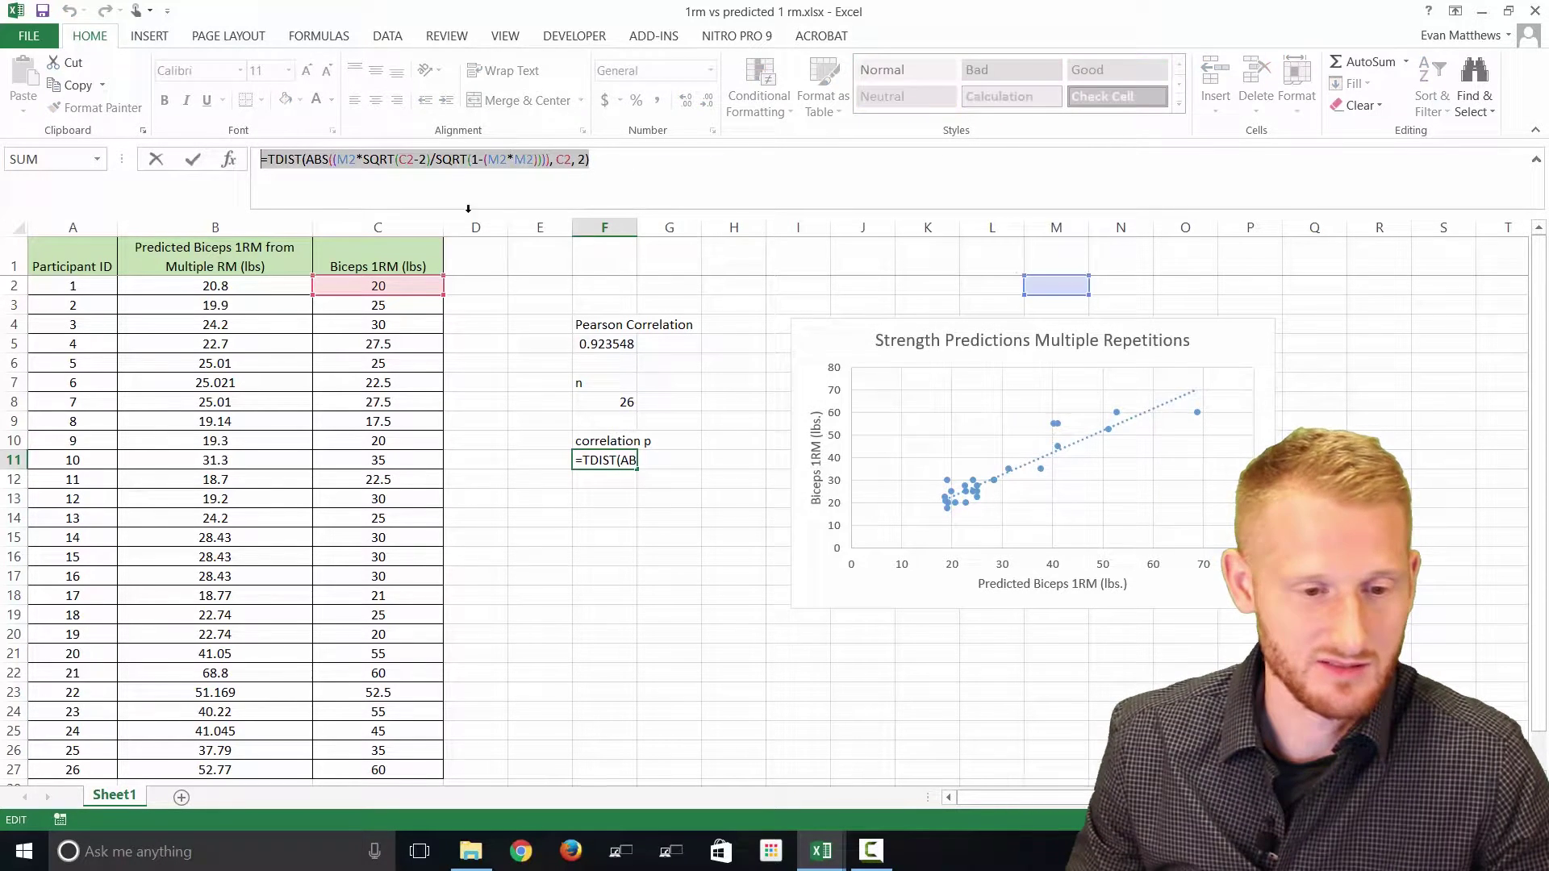
left_click(624, 162)
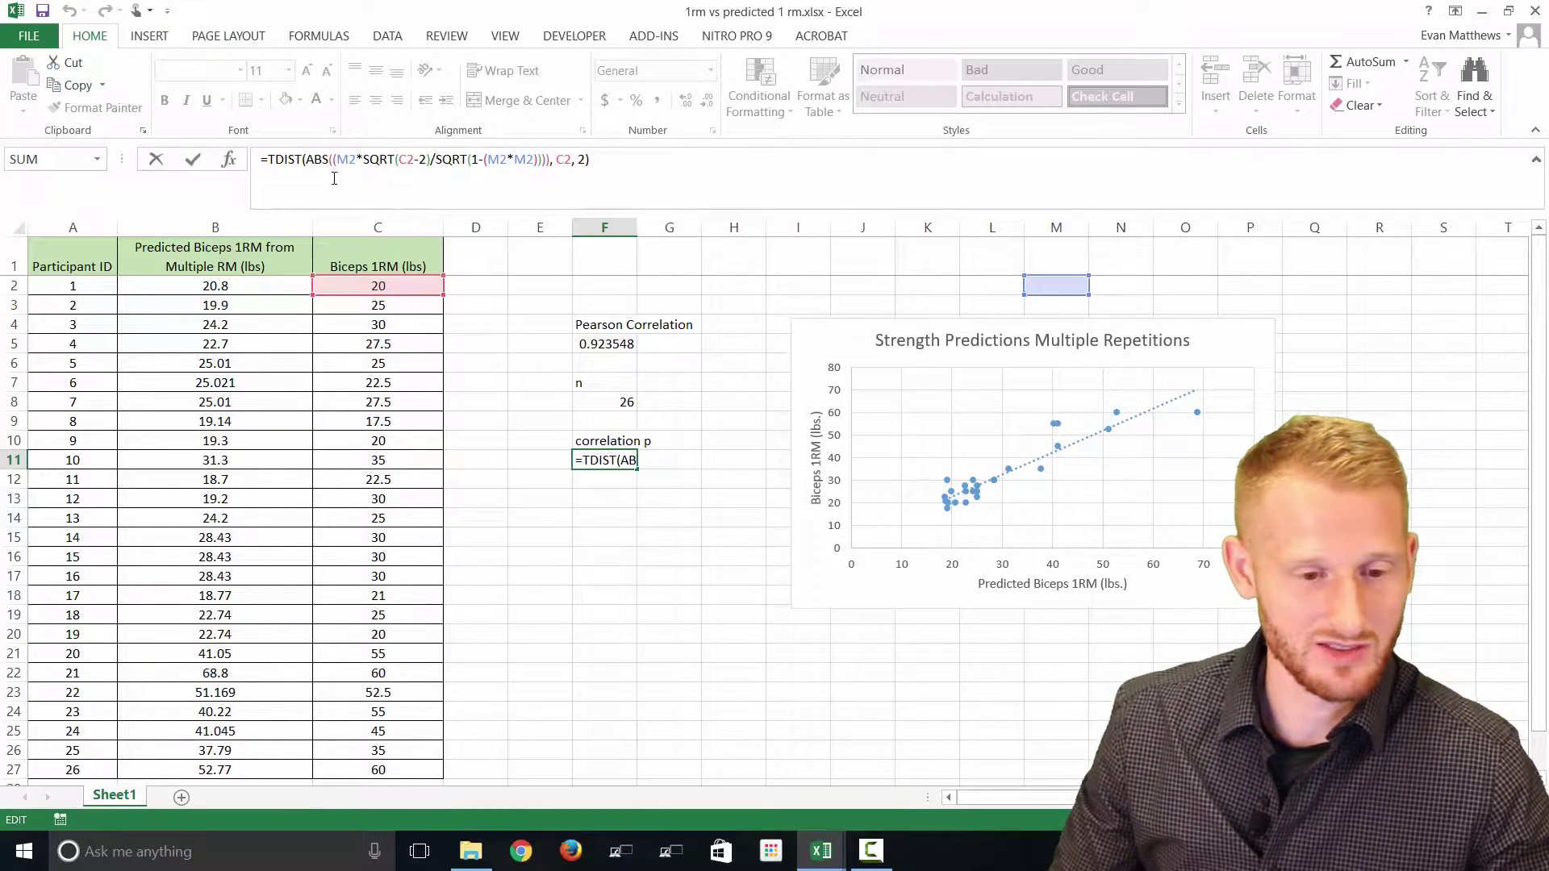
left_click(546, 169)
type(")")
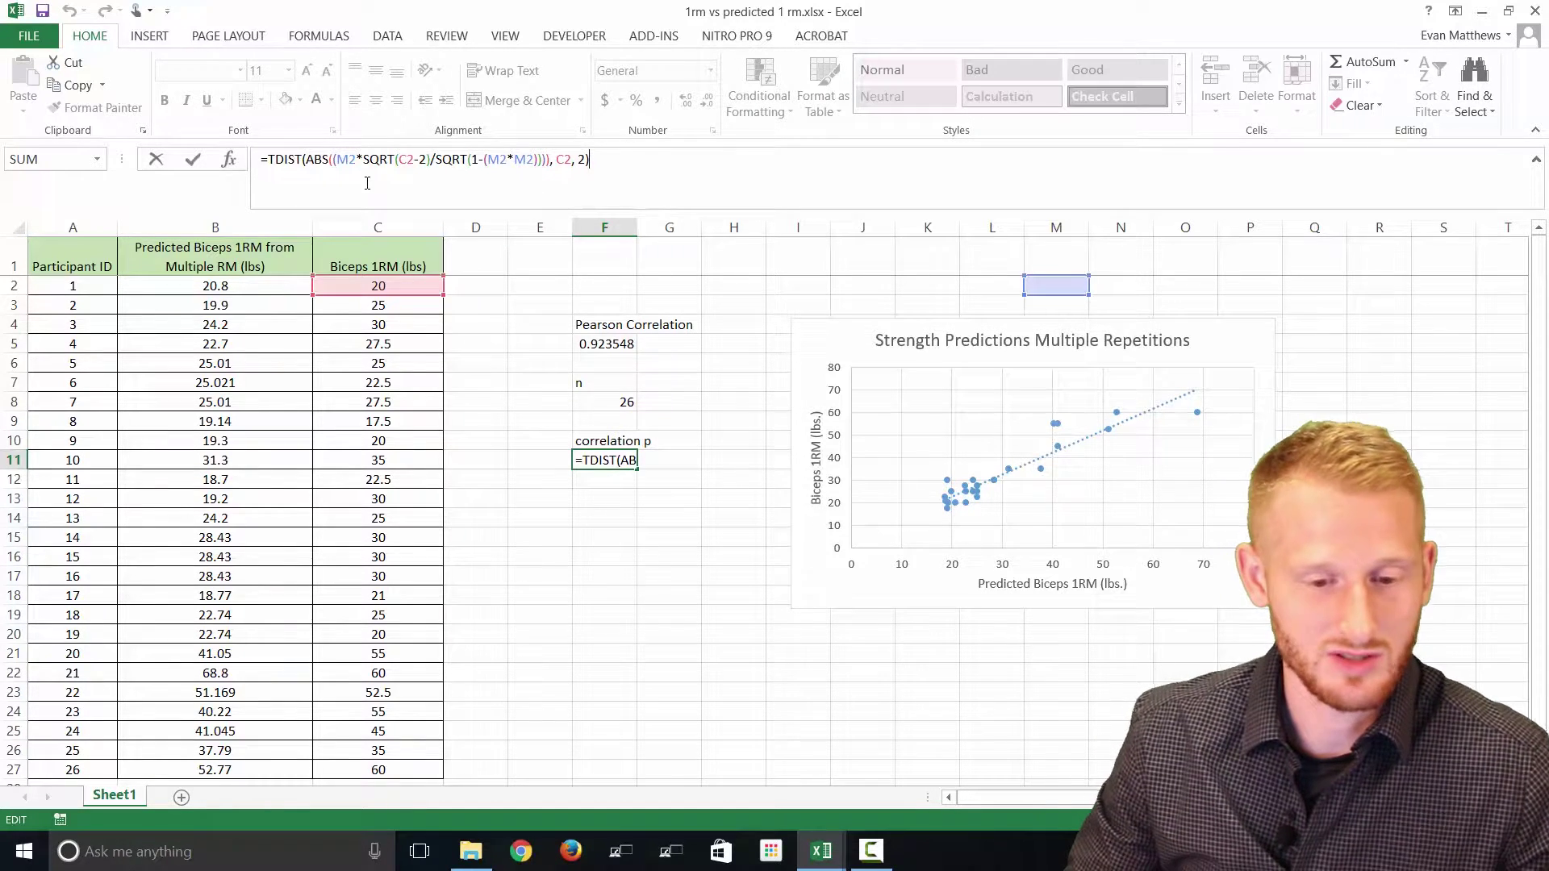
left_click(609, 344)
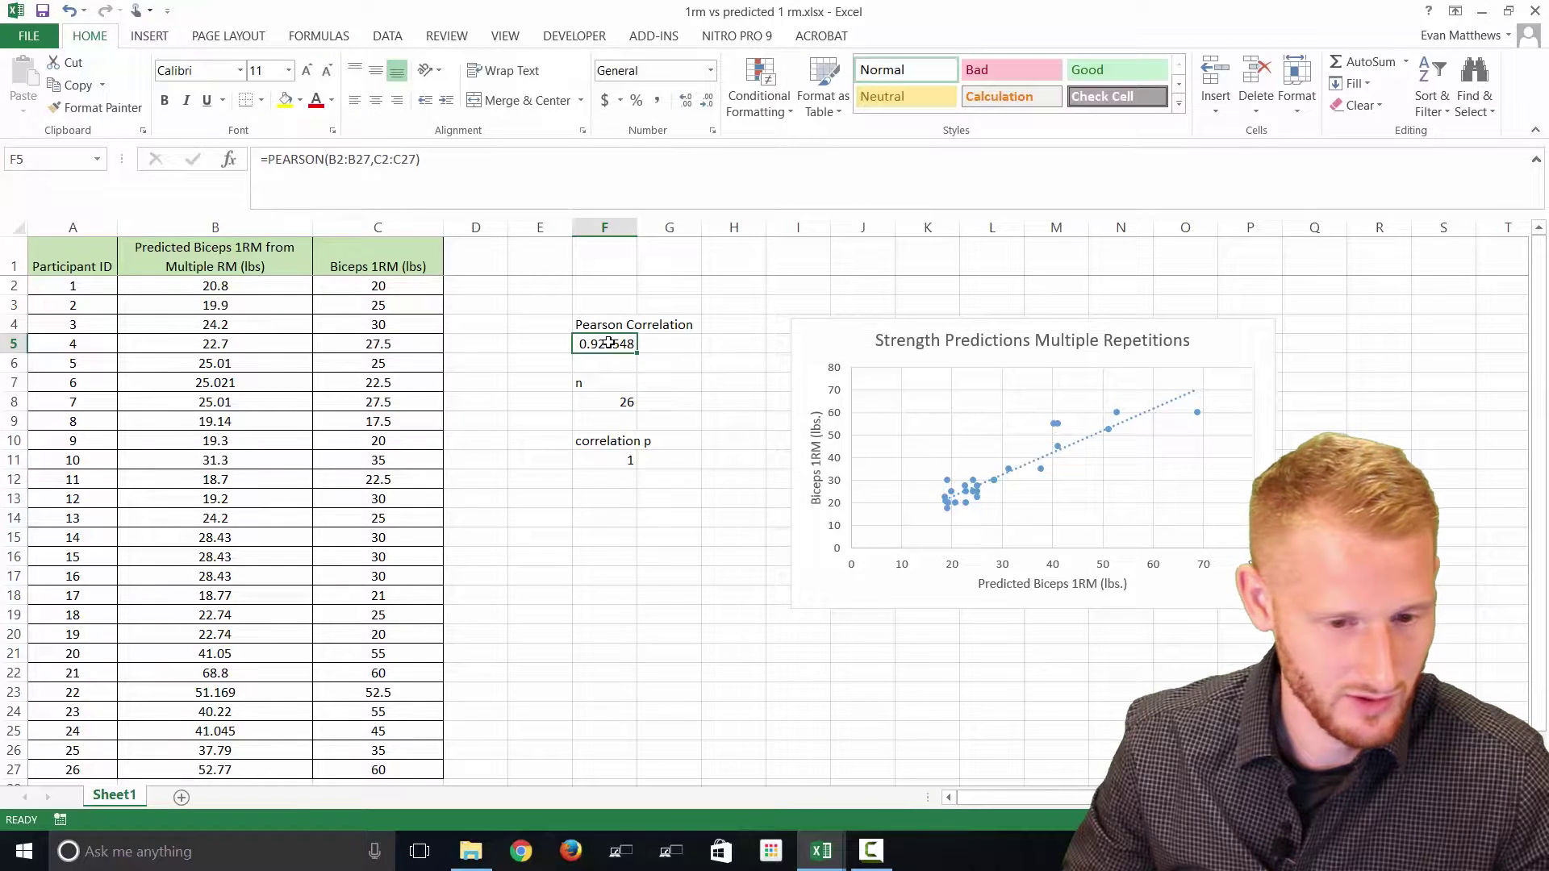
- In F11's TDIST formula, replace the M2 references with the correlation cell F5
left_click(615, 403)
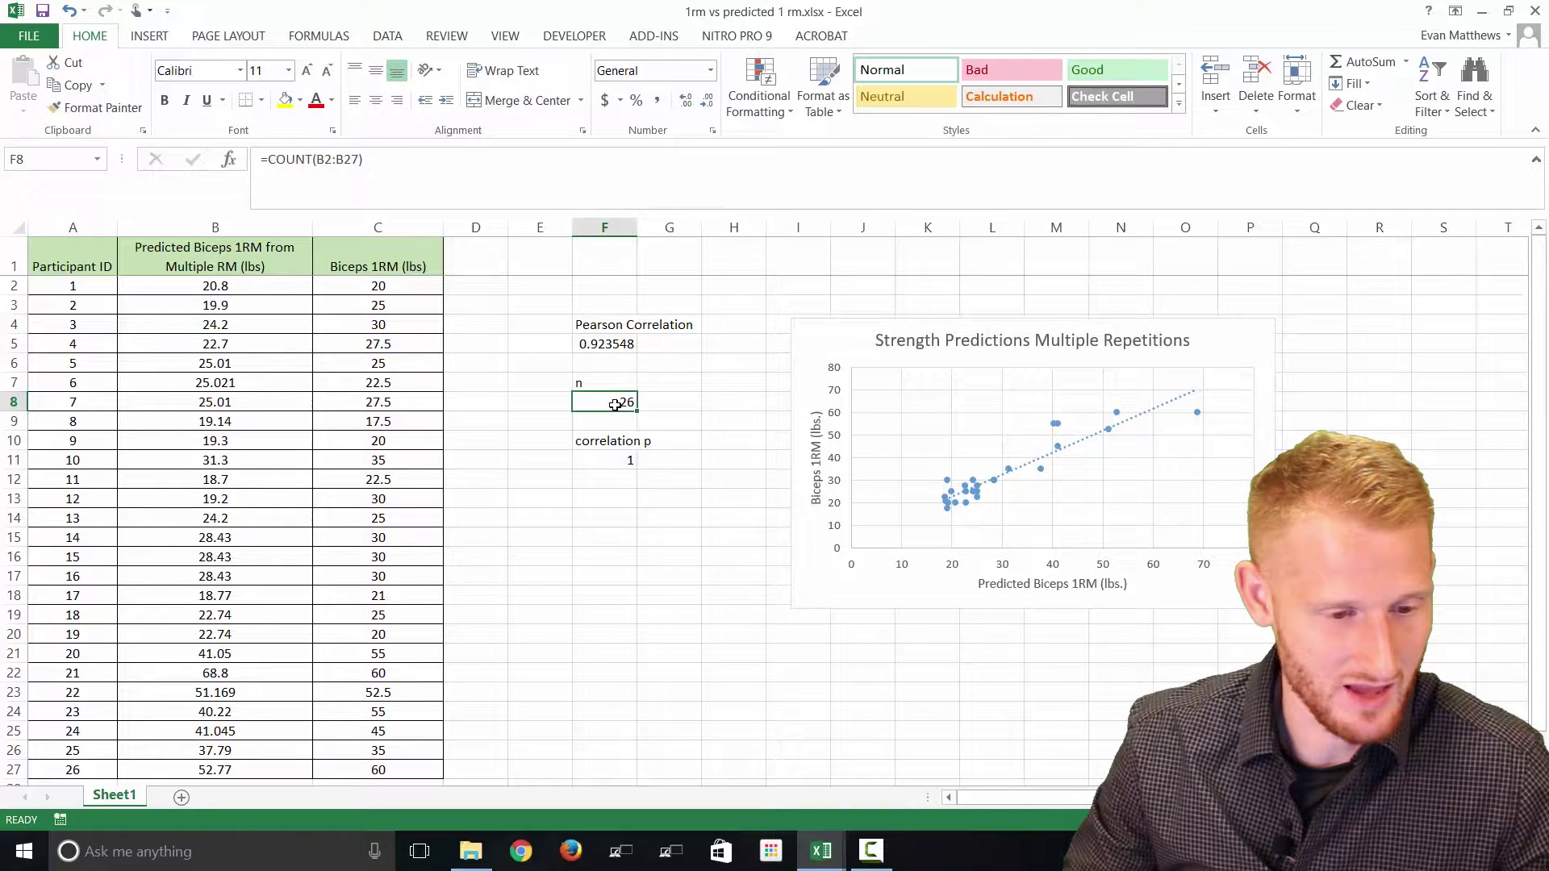
left_click(617, 461)
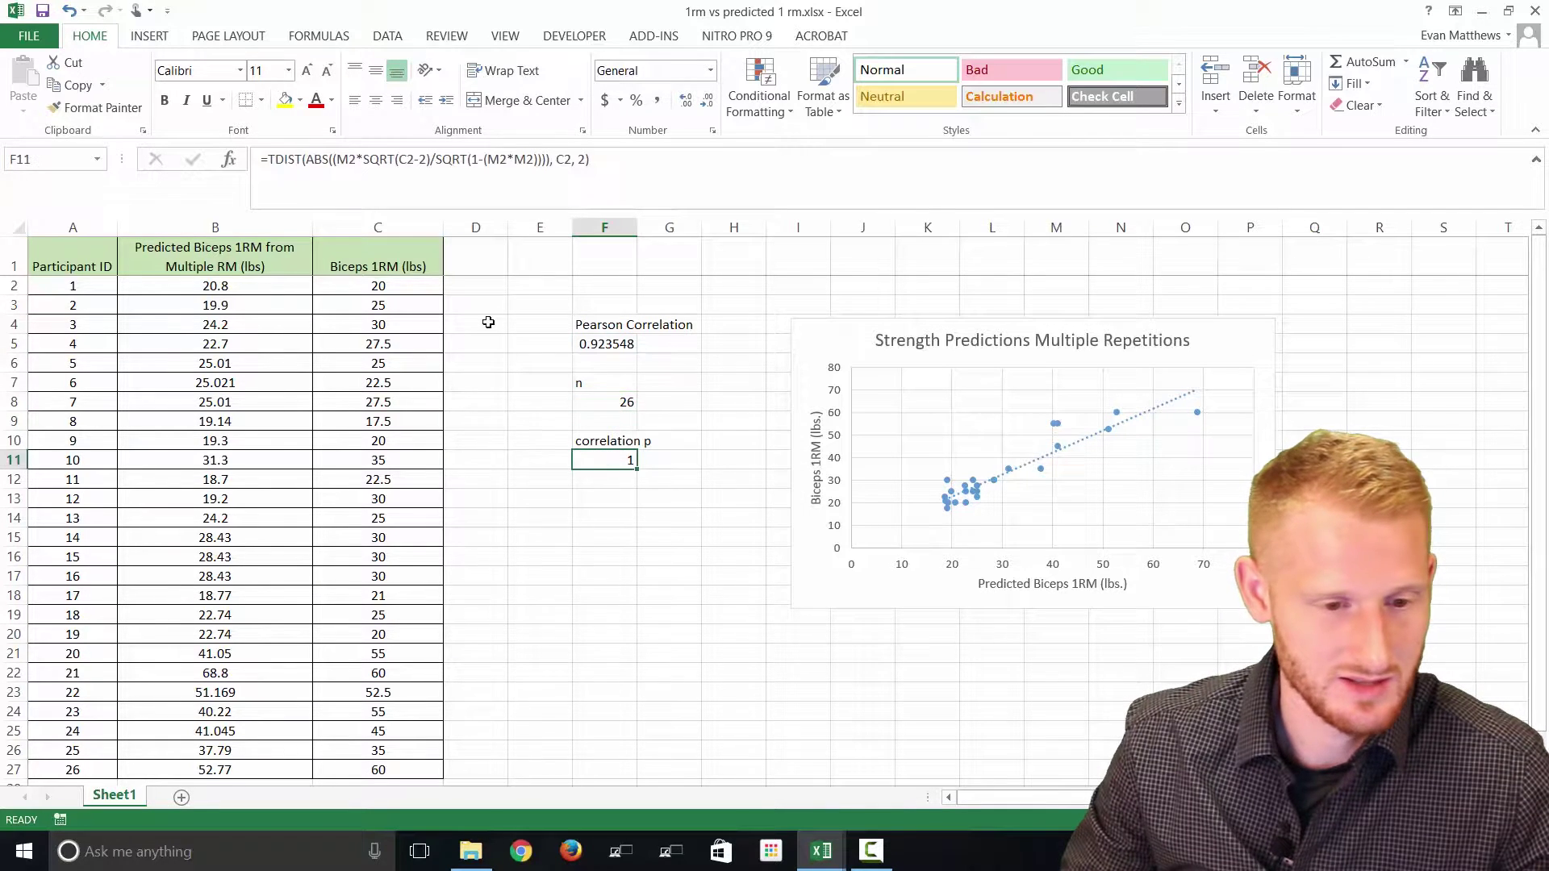
left_click(356, 160)
key("BackSpace")
key("BackSpace")
type("f")
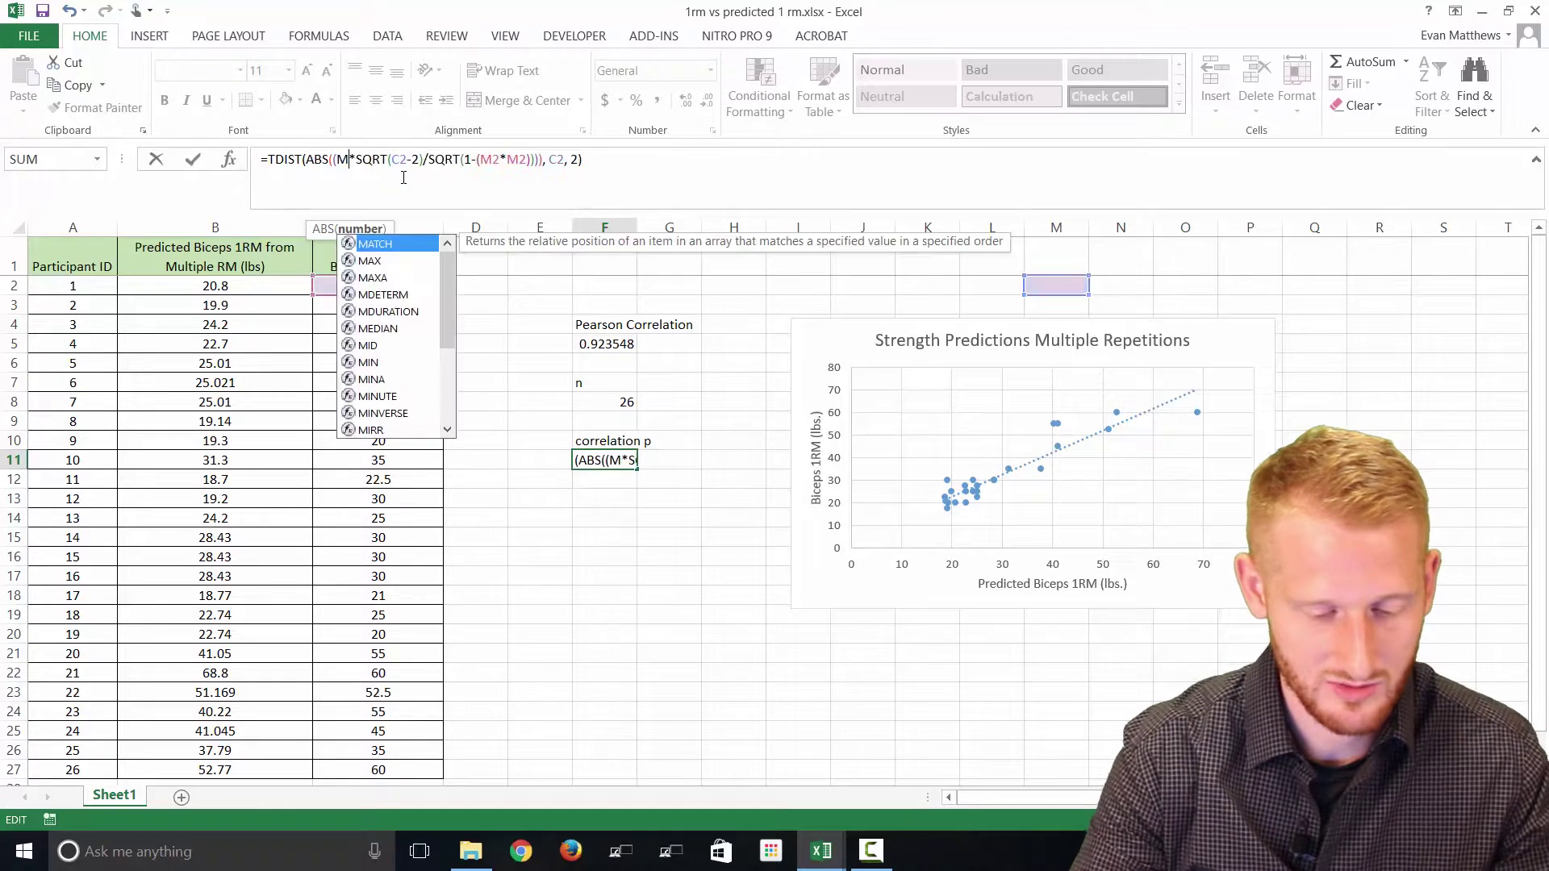
type("5")
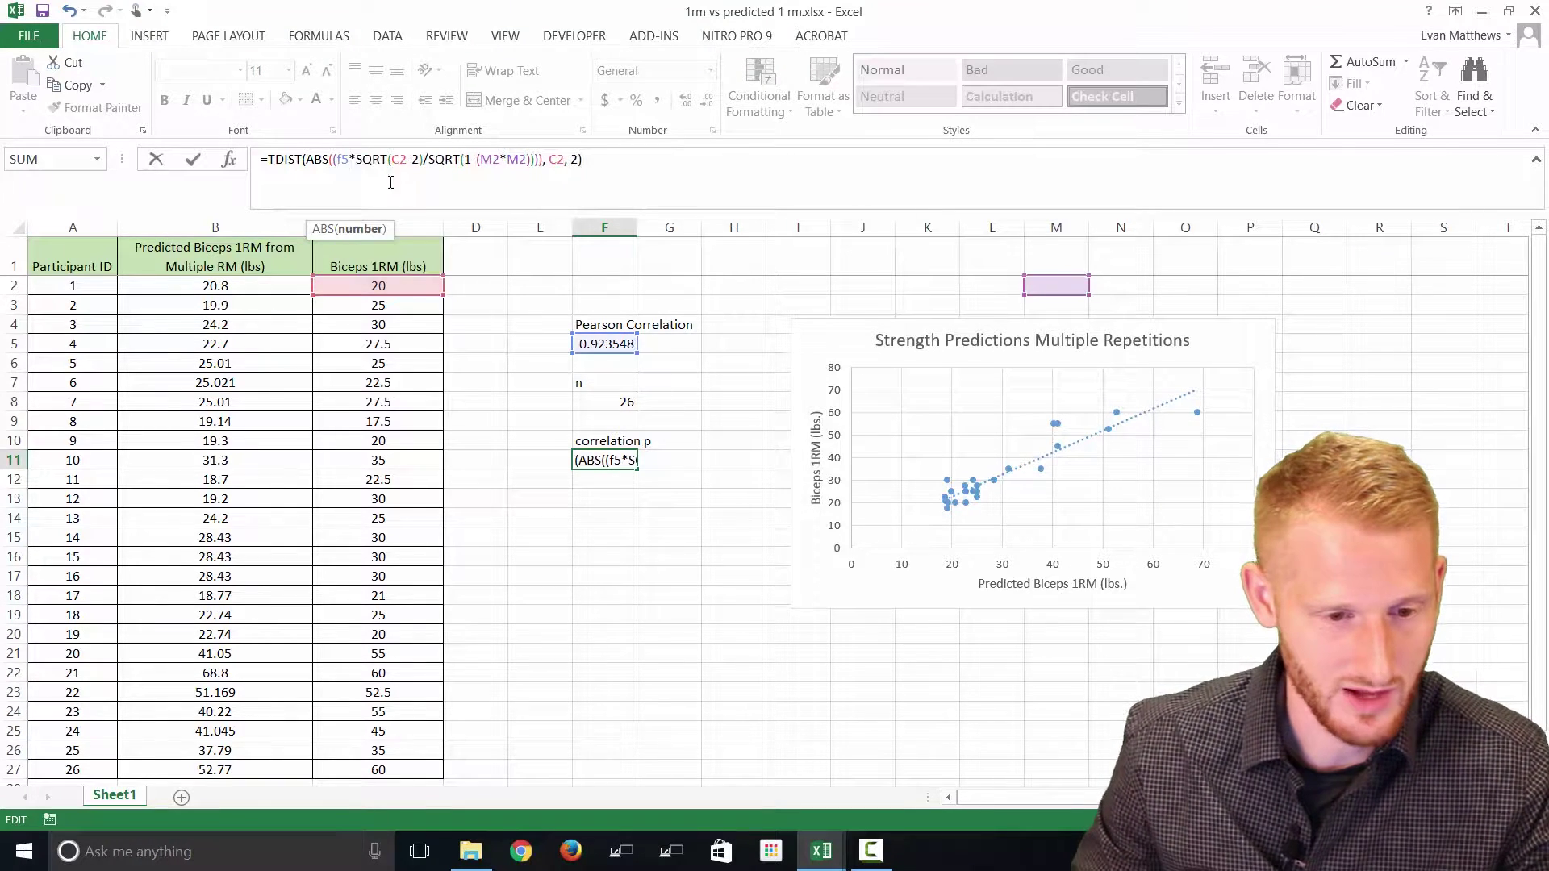
left_click(495, 160)
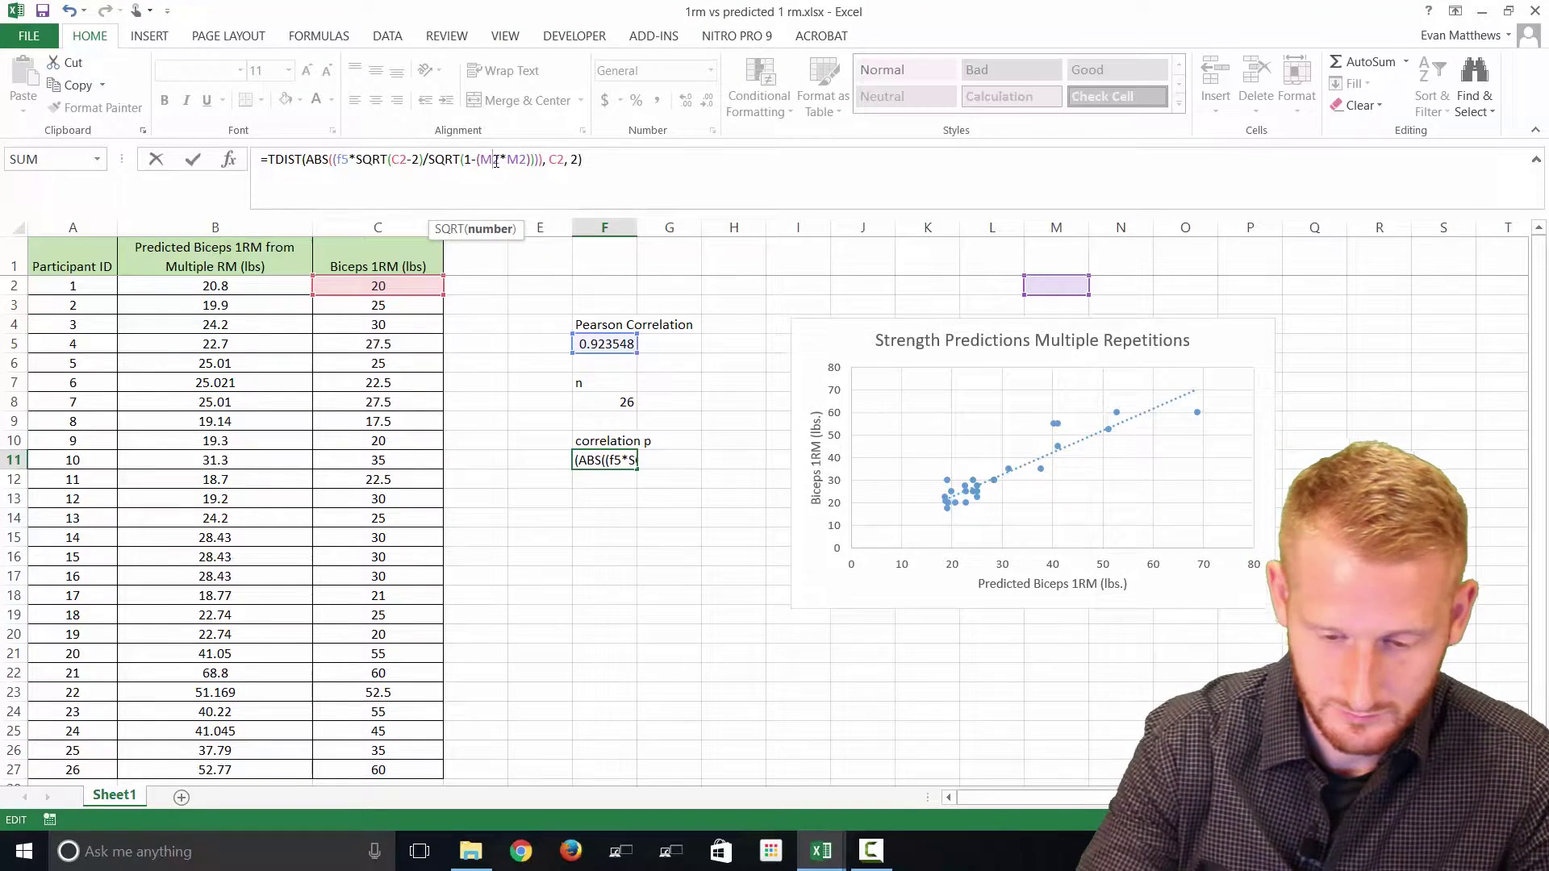
key("BackSpace")
key("BackSpace")
type("f5")
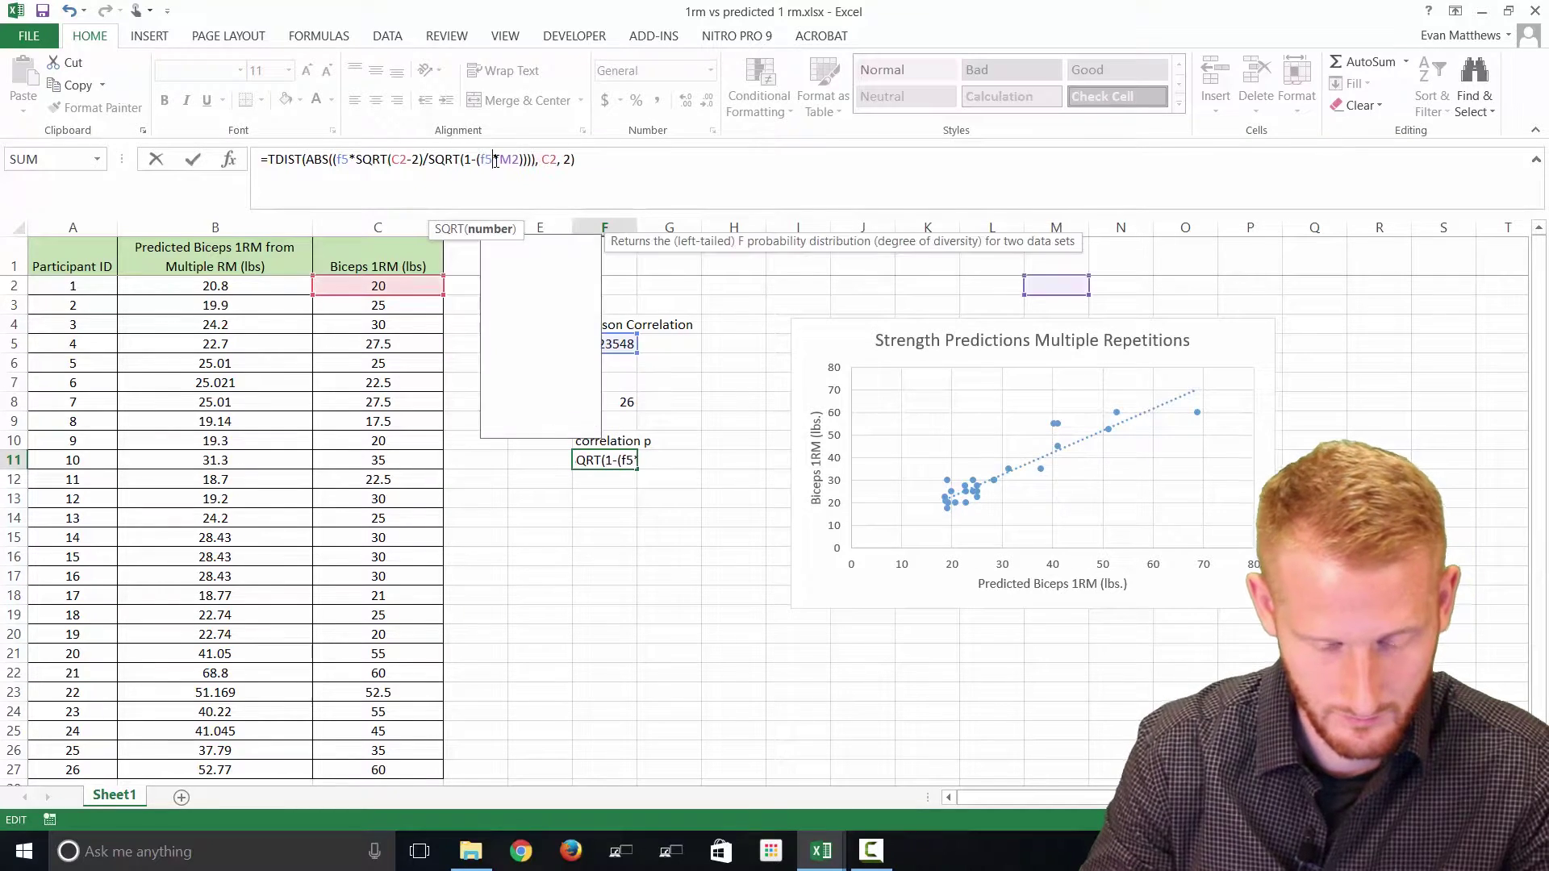
left_click(511, 160)
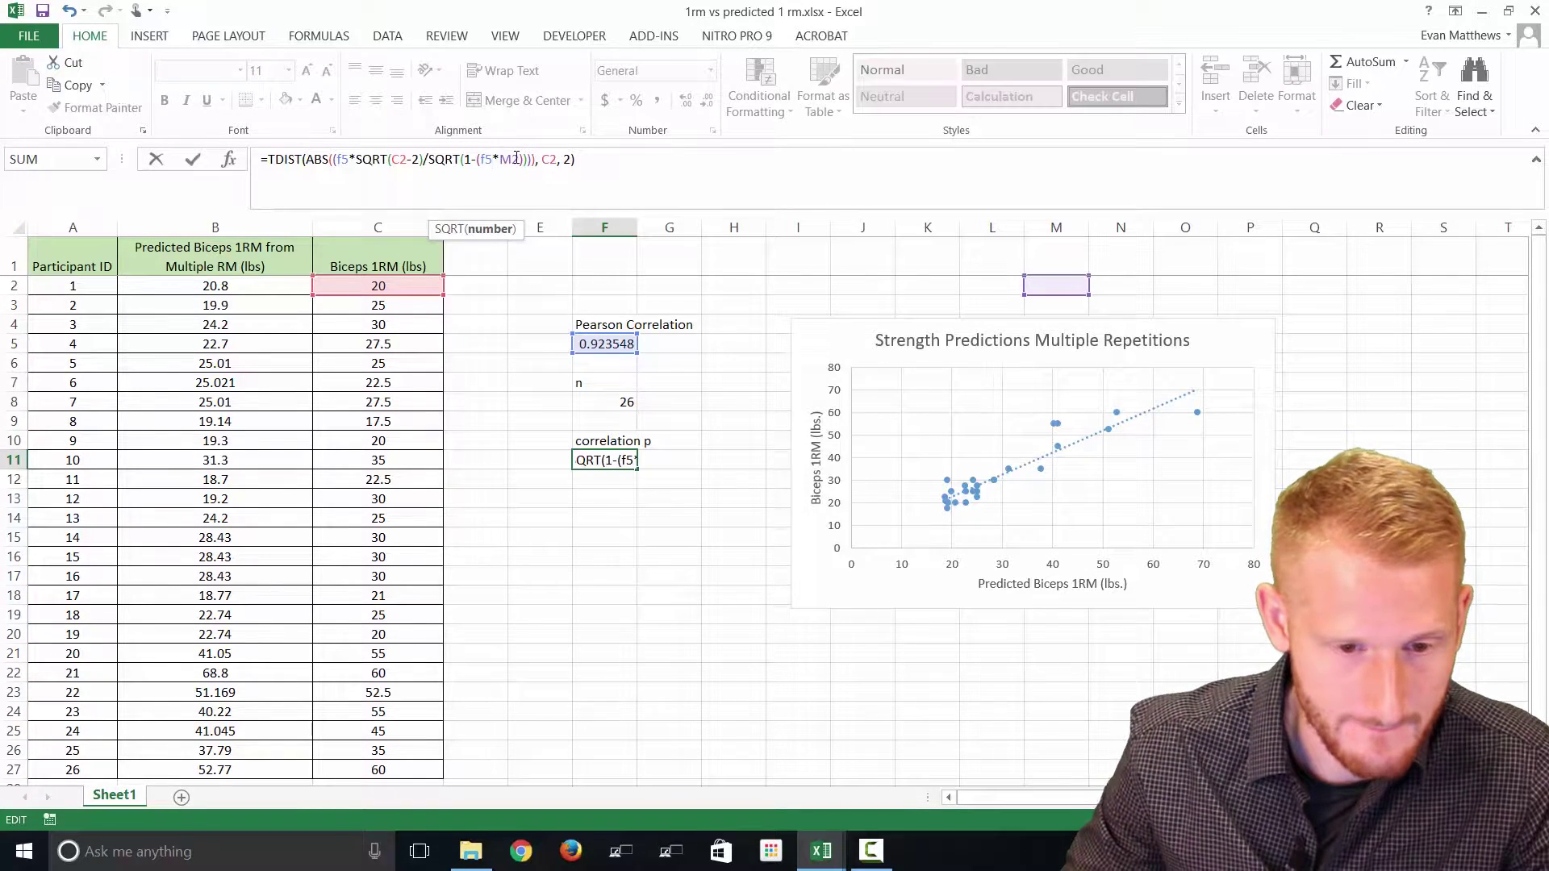
key("BackSpace")
key("Delete")
type("f5")
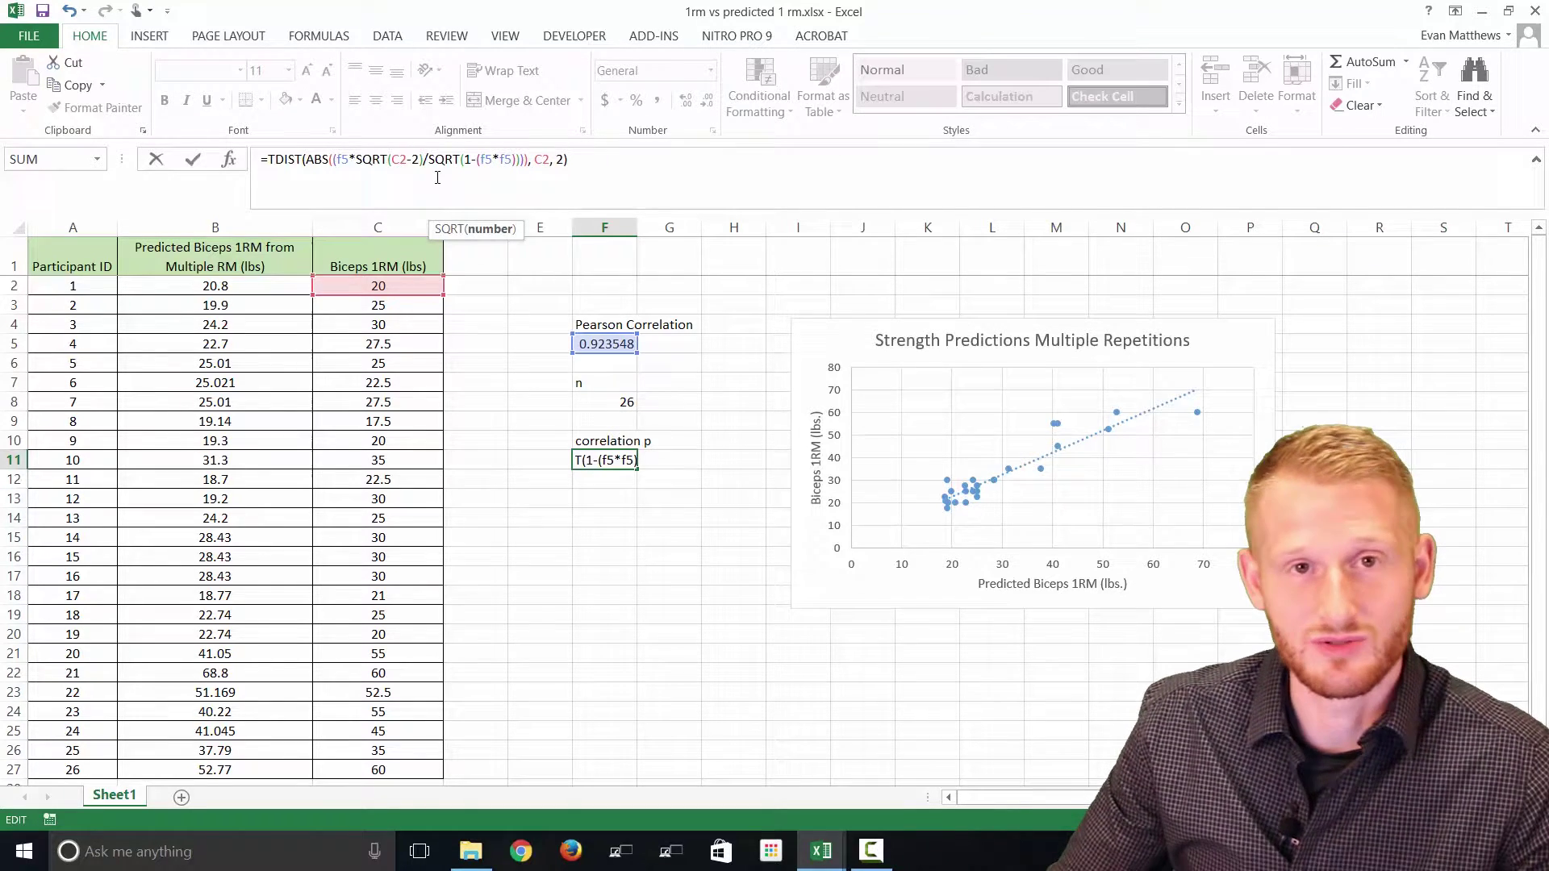
- Replace the C2 references with F8, so the p-value becomes 6.09731E-12
left_click(406, 159)
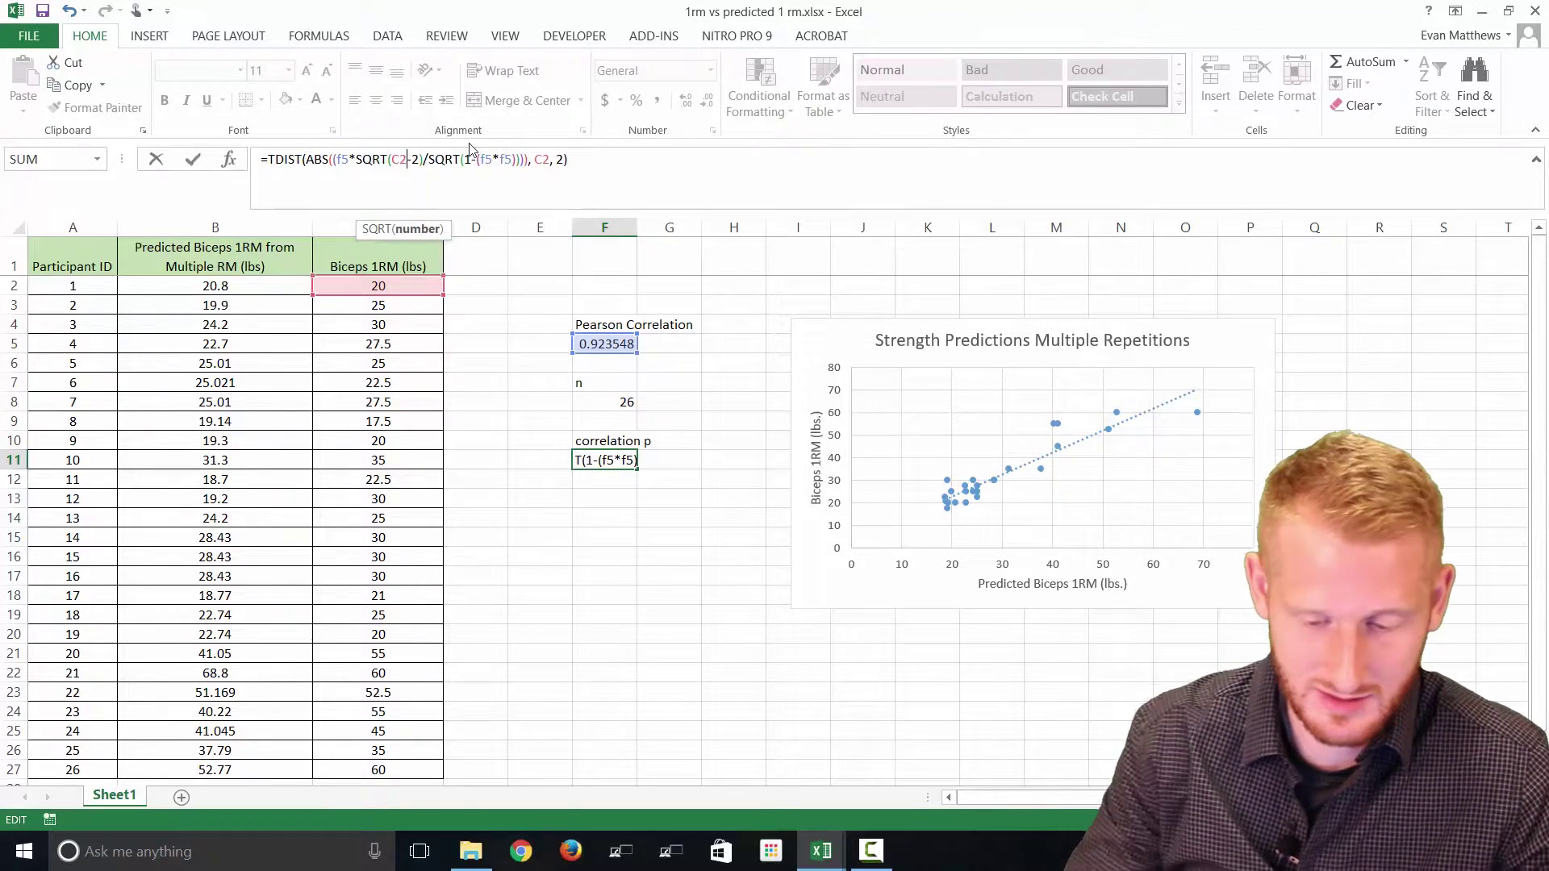
key("BackSpace")
key("BackSpace")
type("f8")
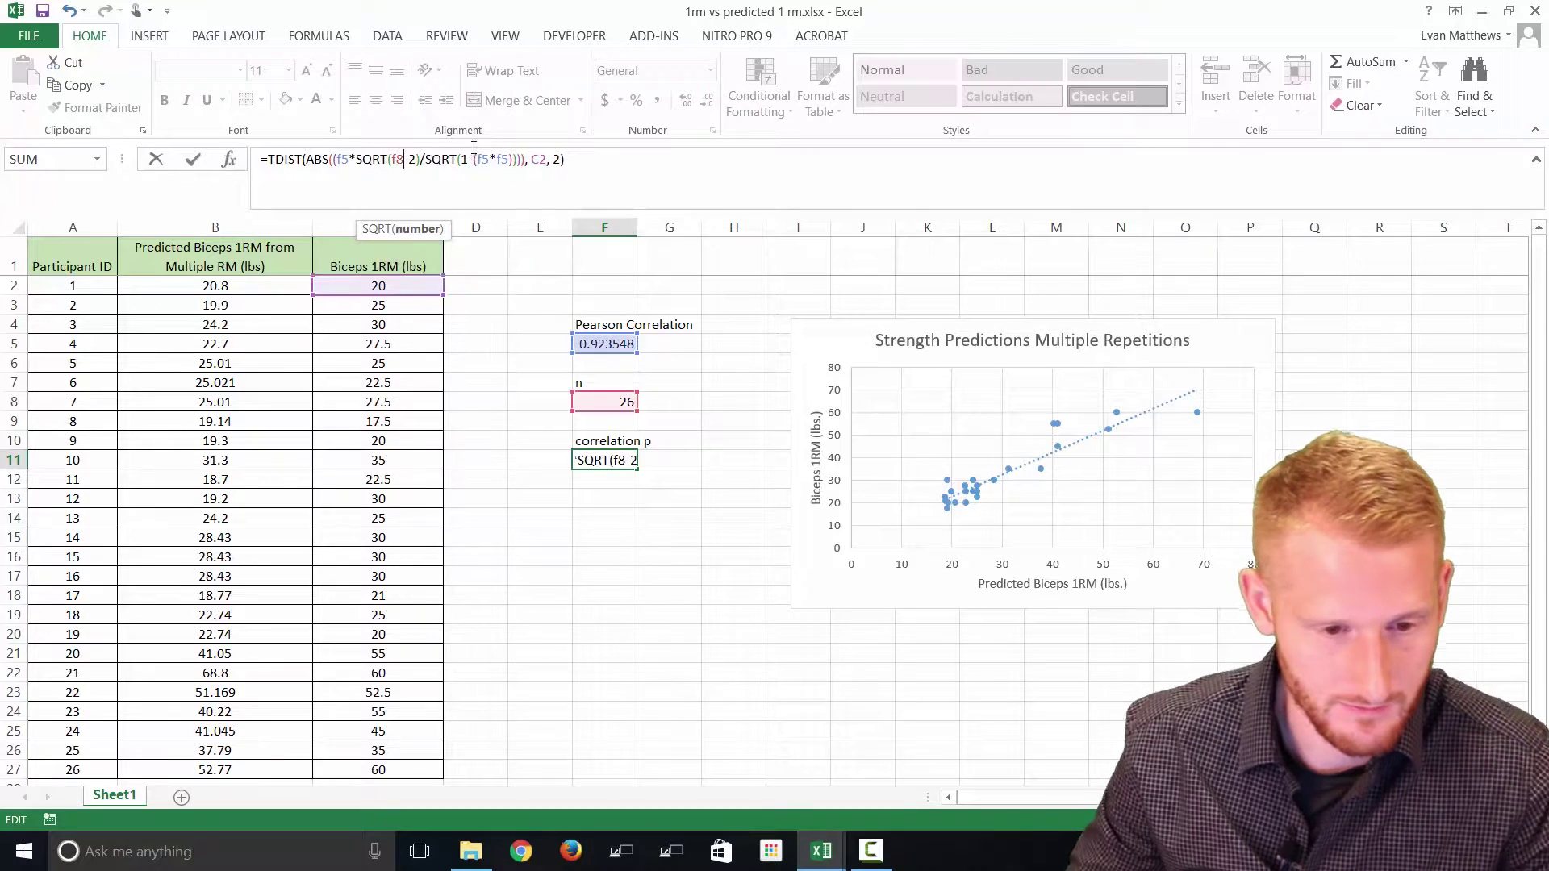
left_click(546, 161)
key("BackSpace")
key("BackSpace")
type("f8")
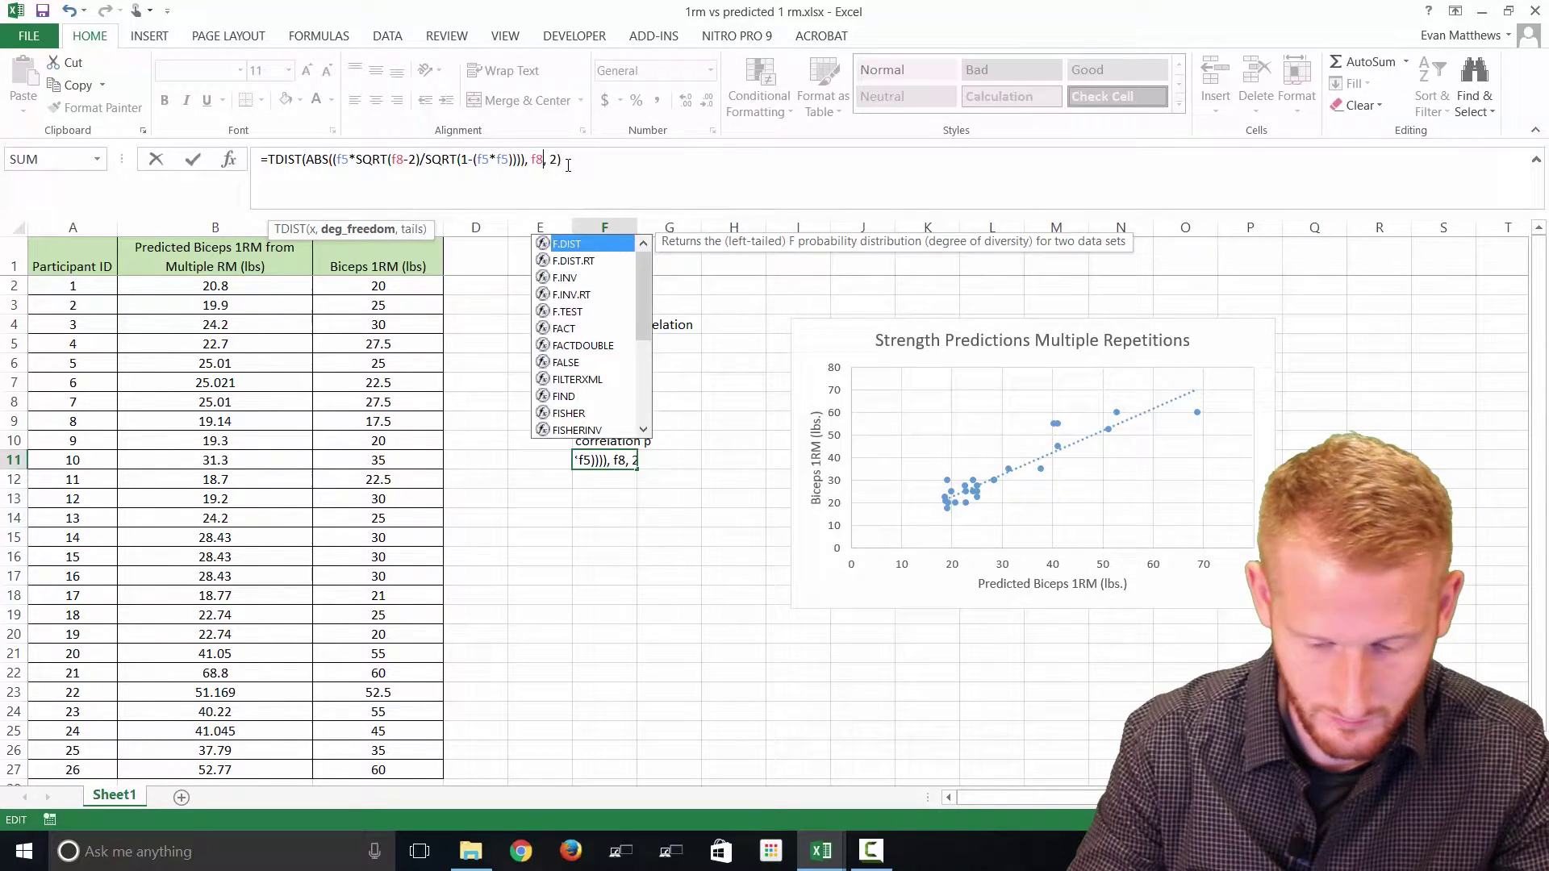
left_click(568, 165)
key("Return")
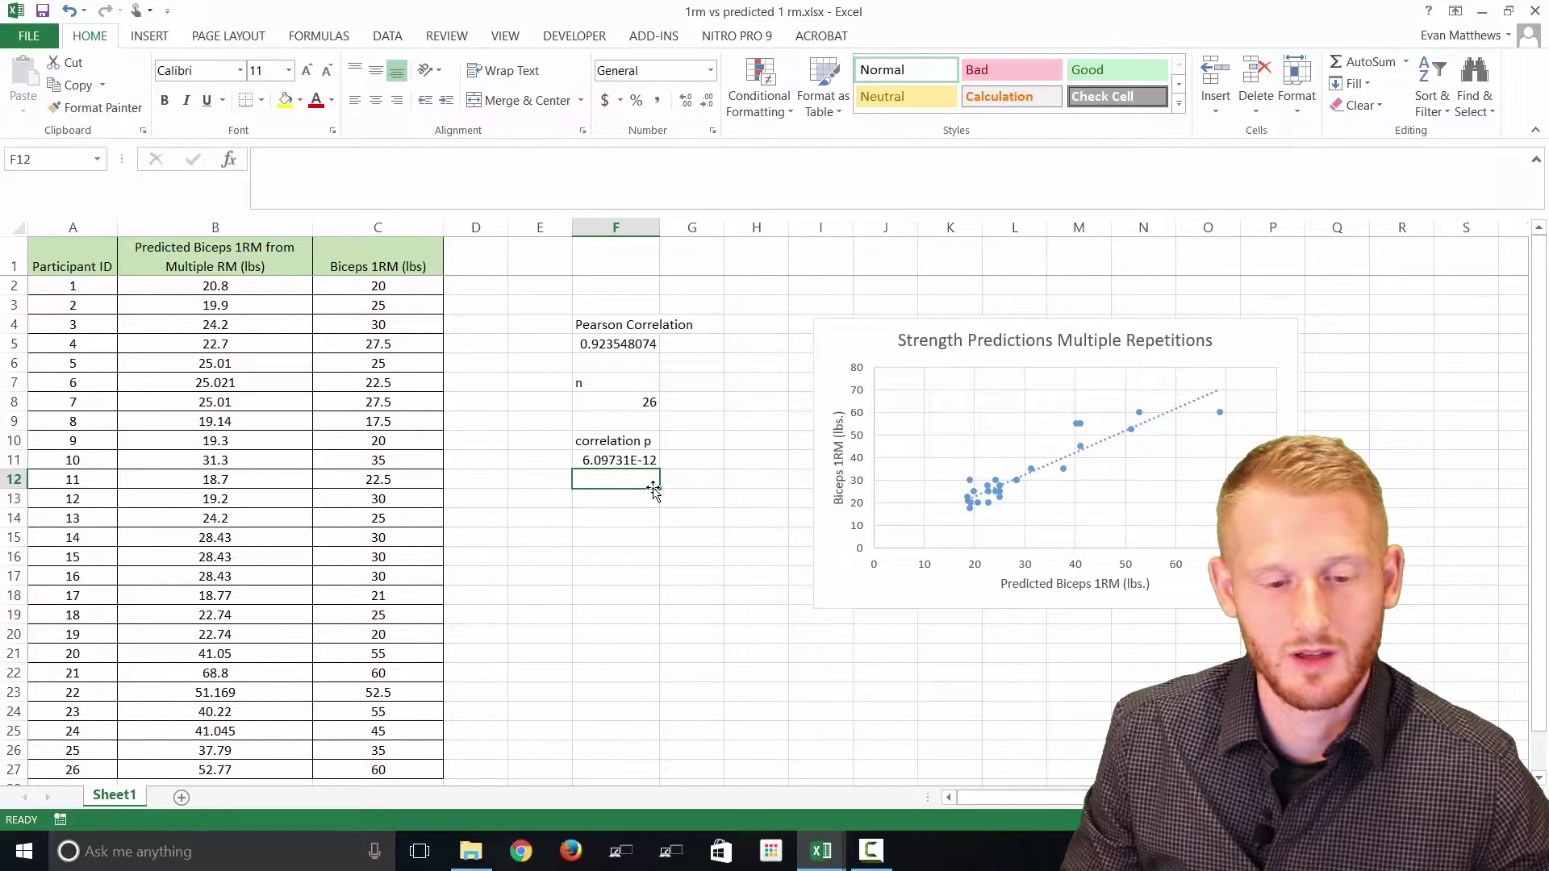
left_click(631, 461)
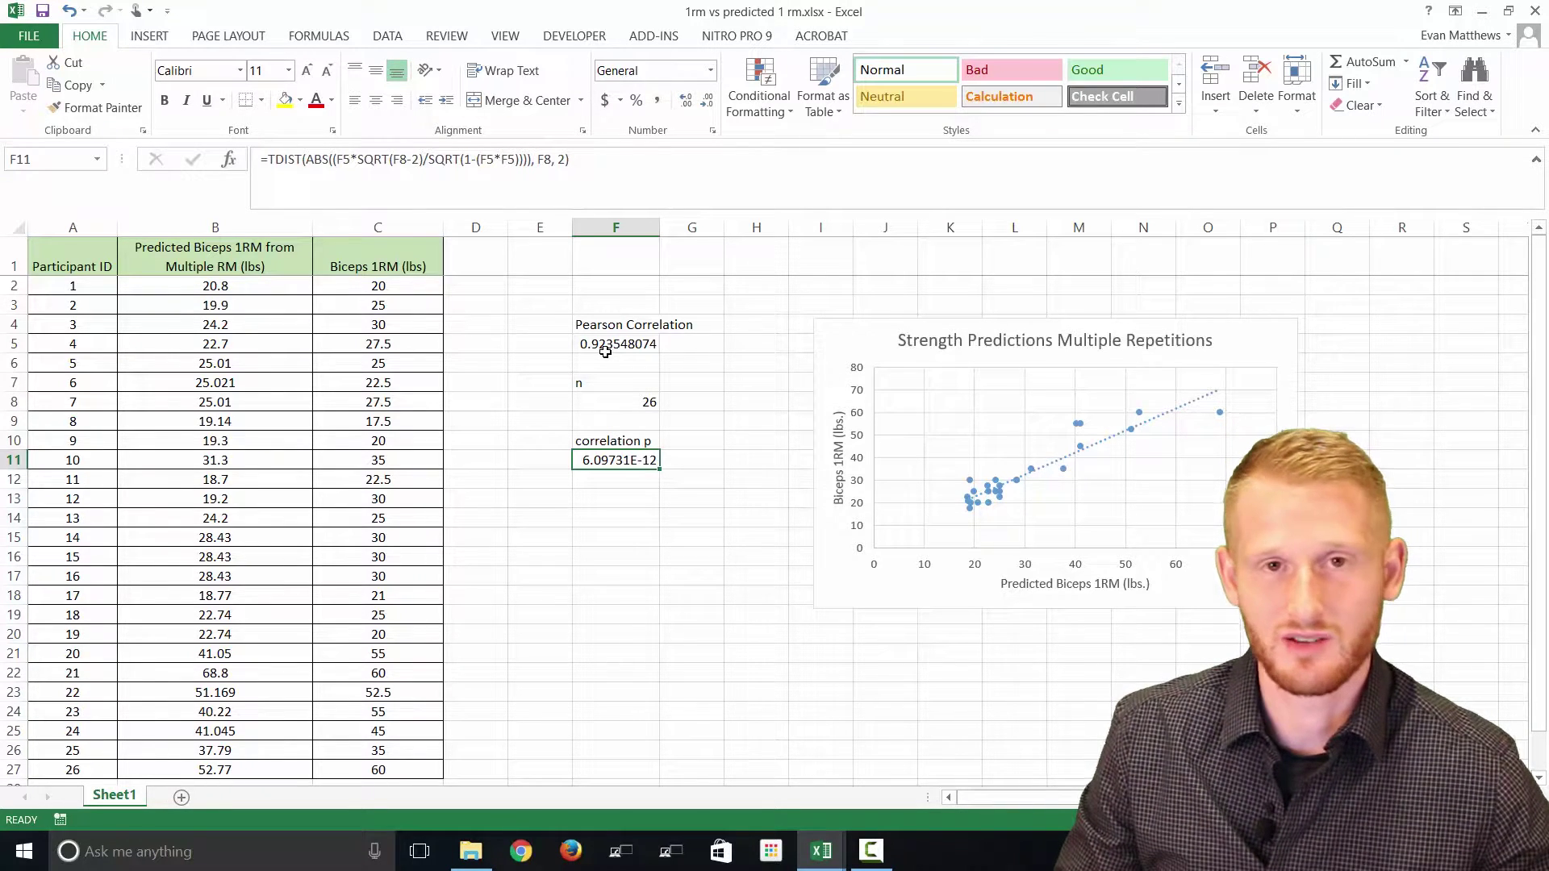
right_click(617, 463)
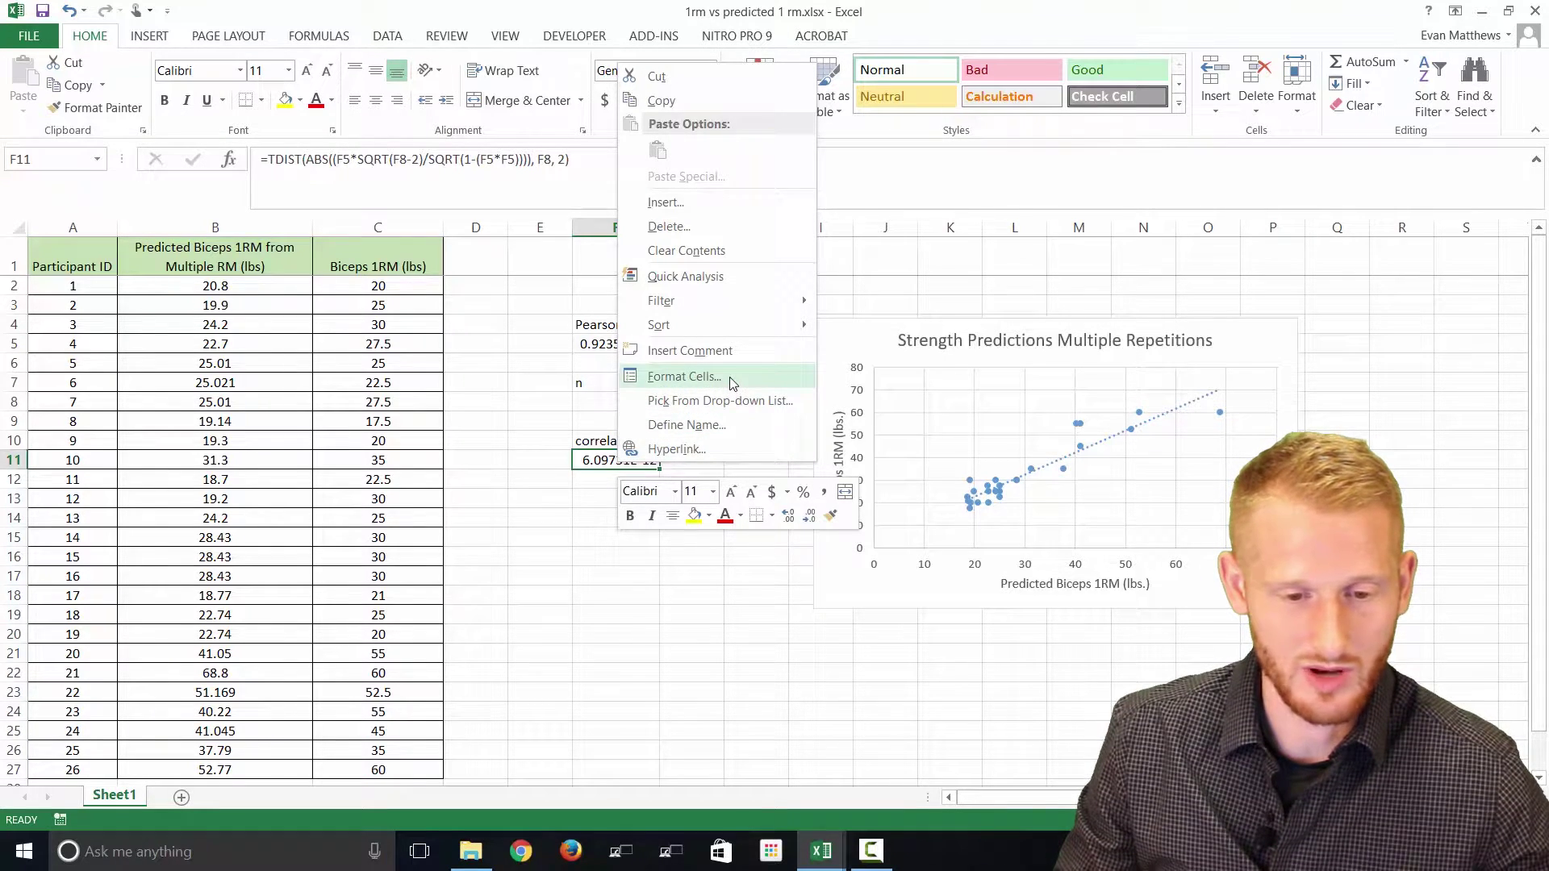
- Apply Number format with 10 decimal places to F11 via Format Cells (Ctrl+1)
key("Escape")
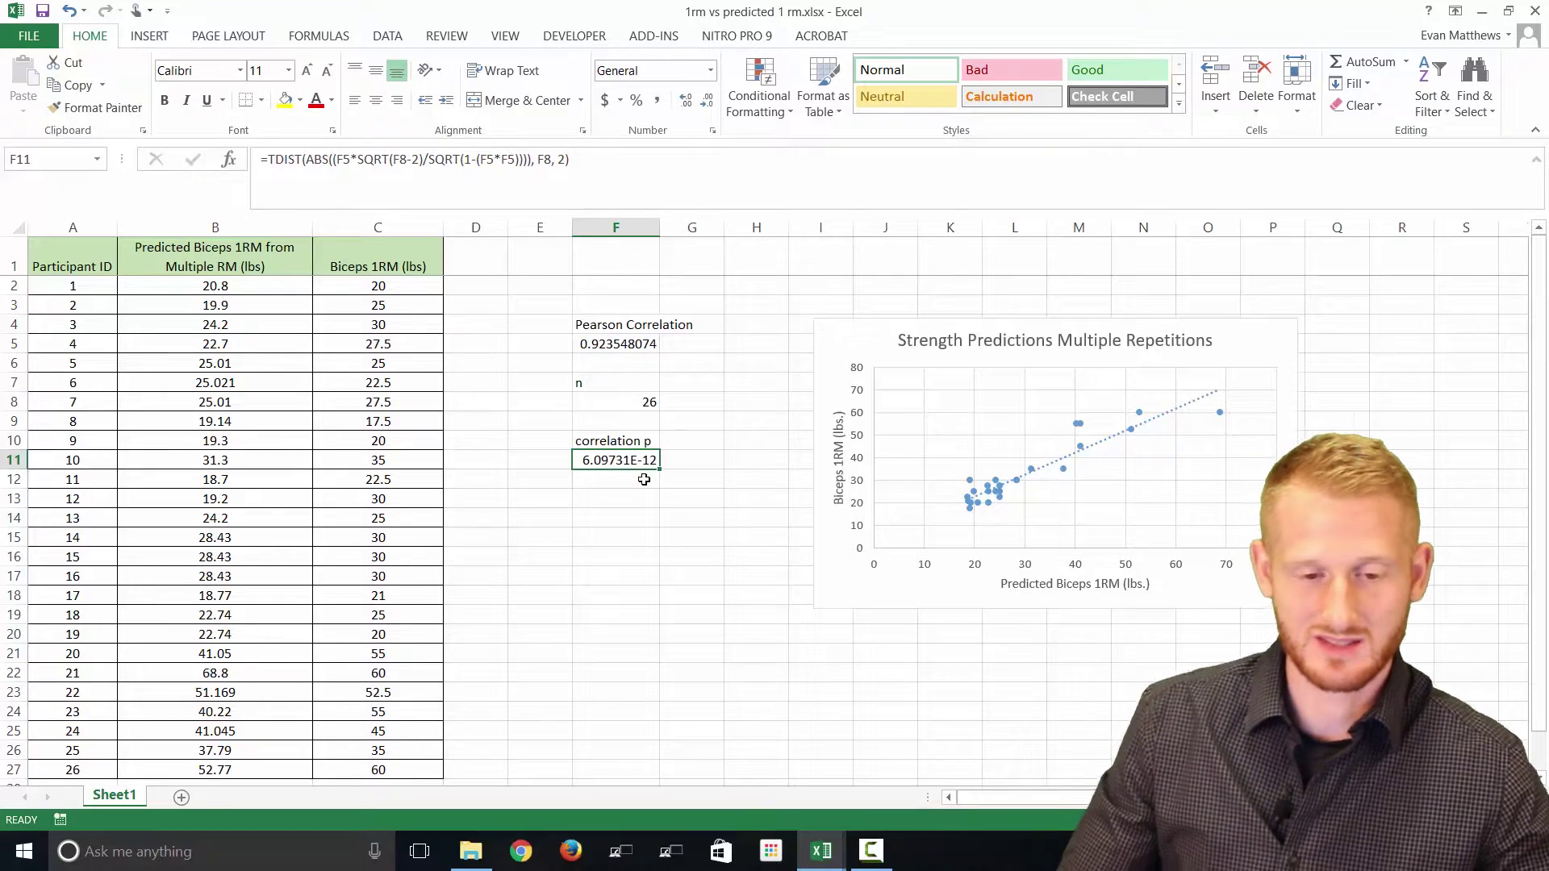
key("ctrl+1")
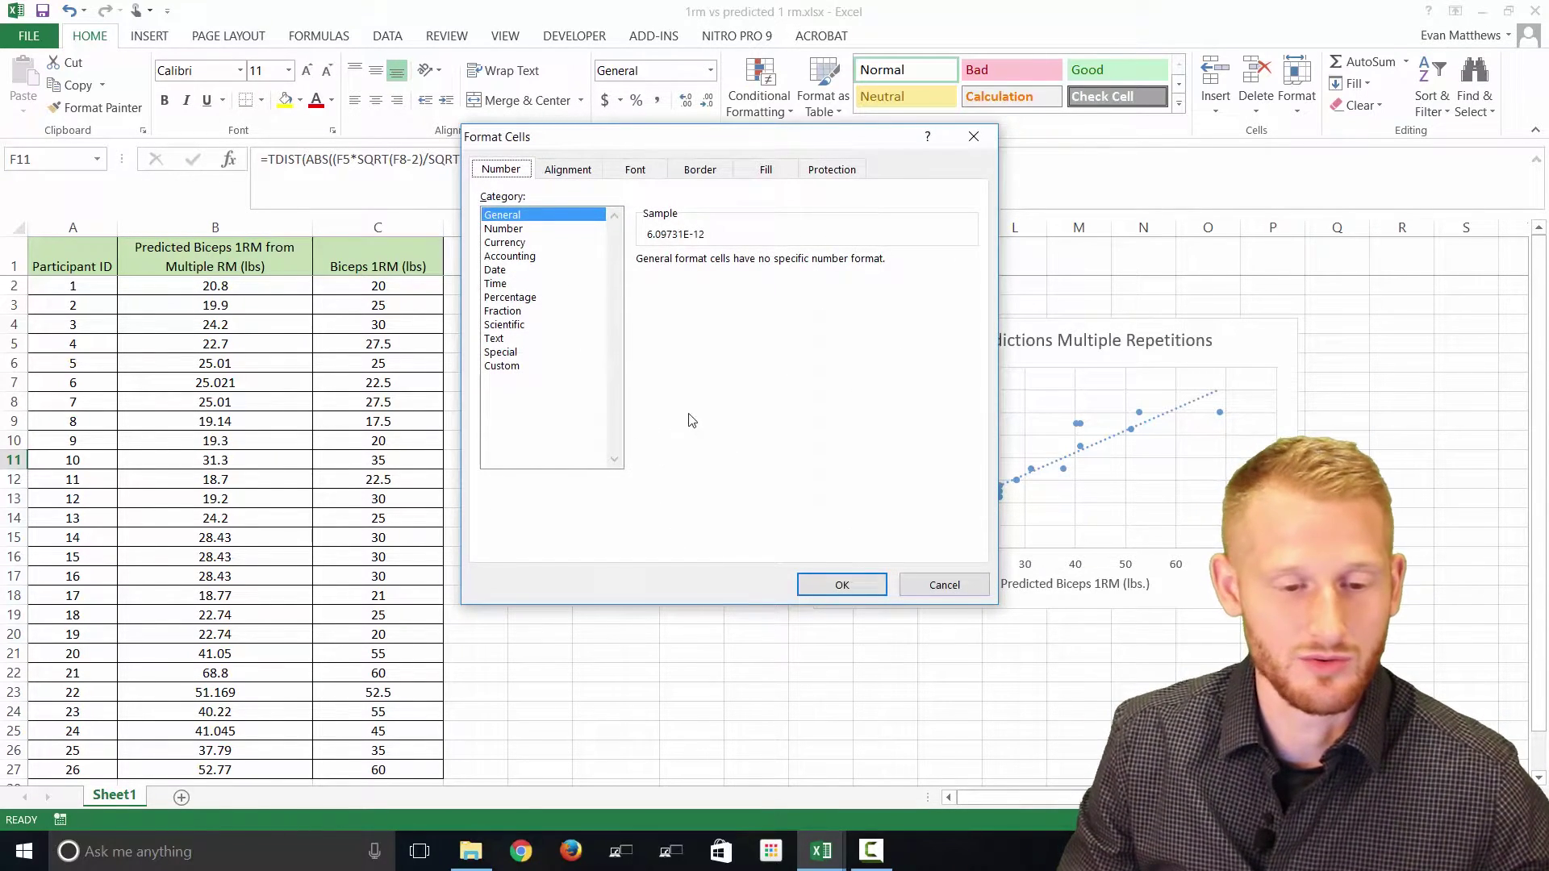
left_click(545, 230)
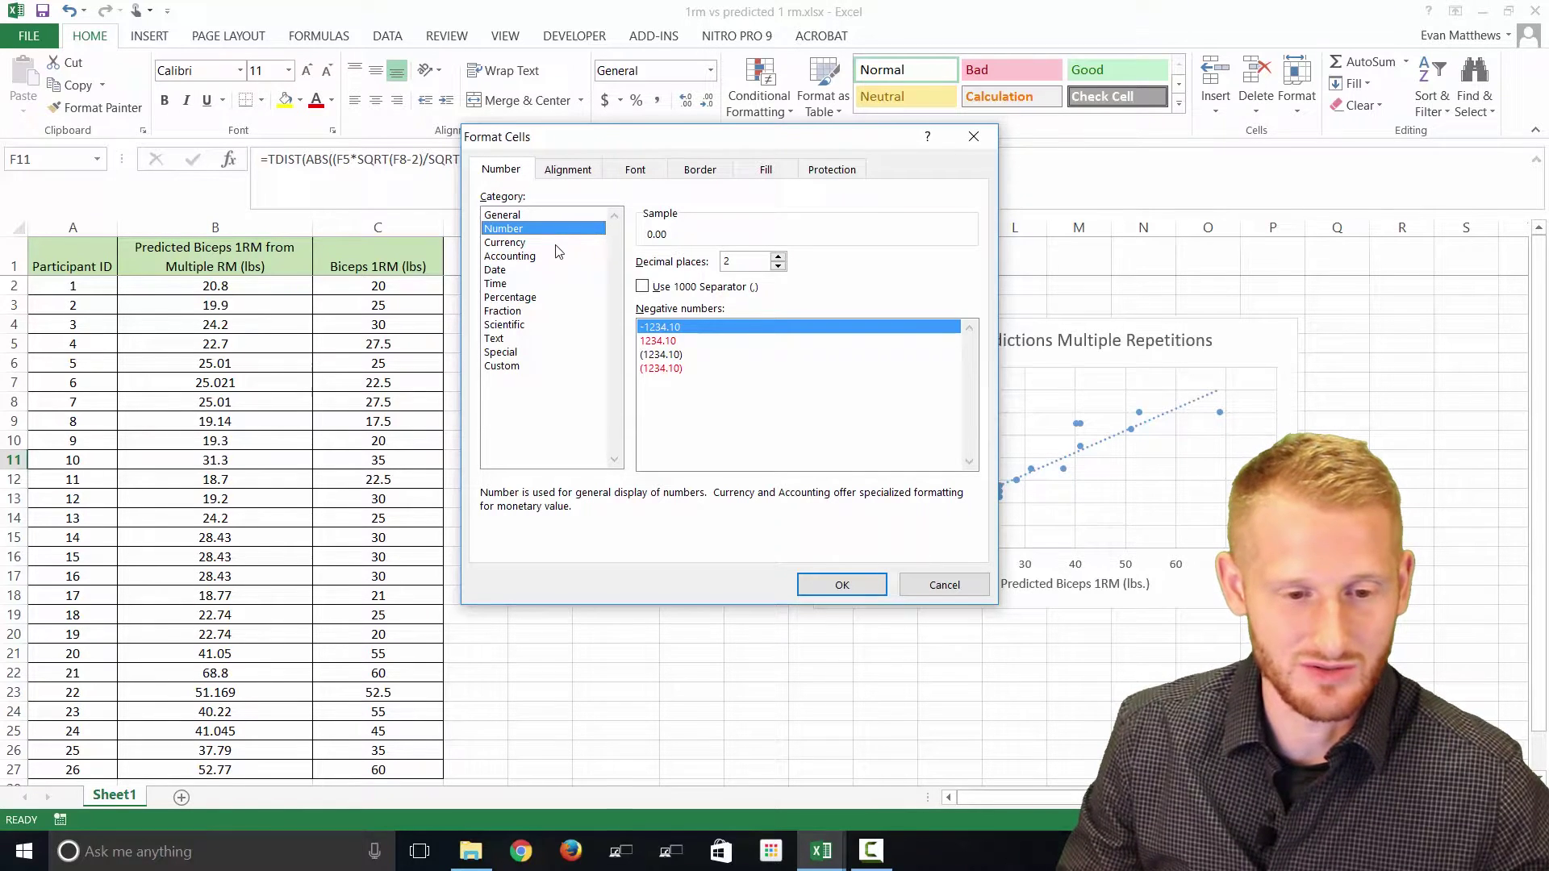
left_click(780, 257)
left_click(779, 257)
left_click(779, 256)
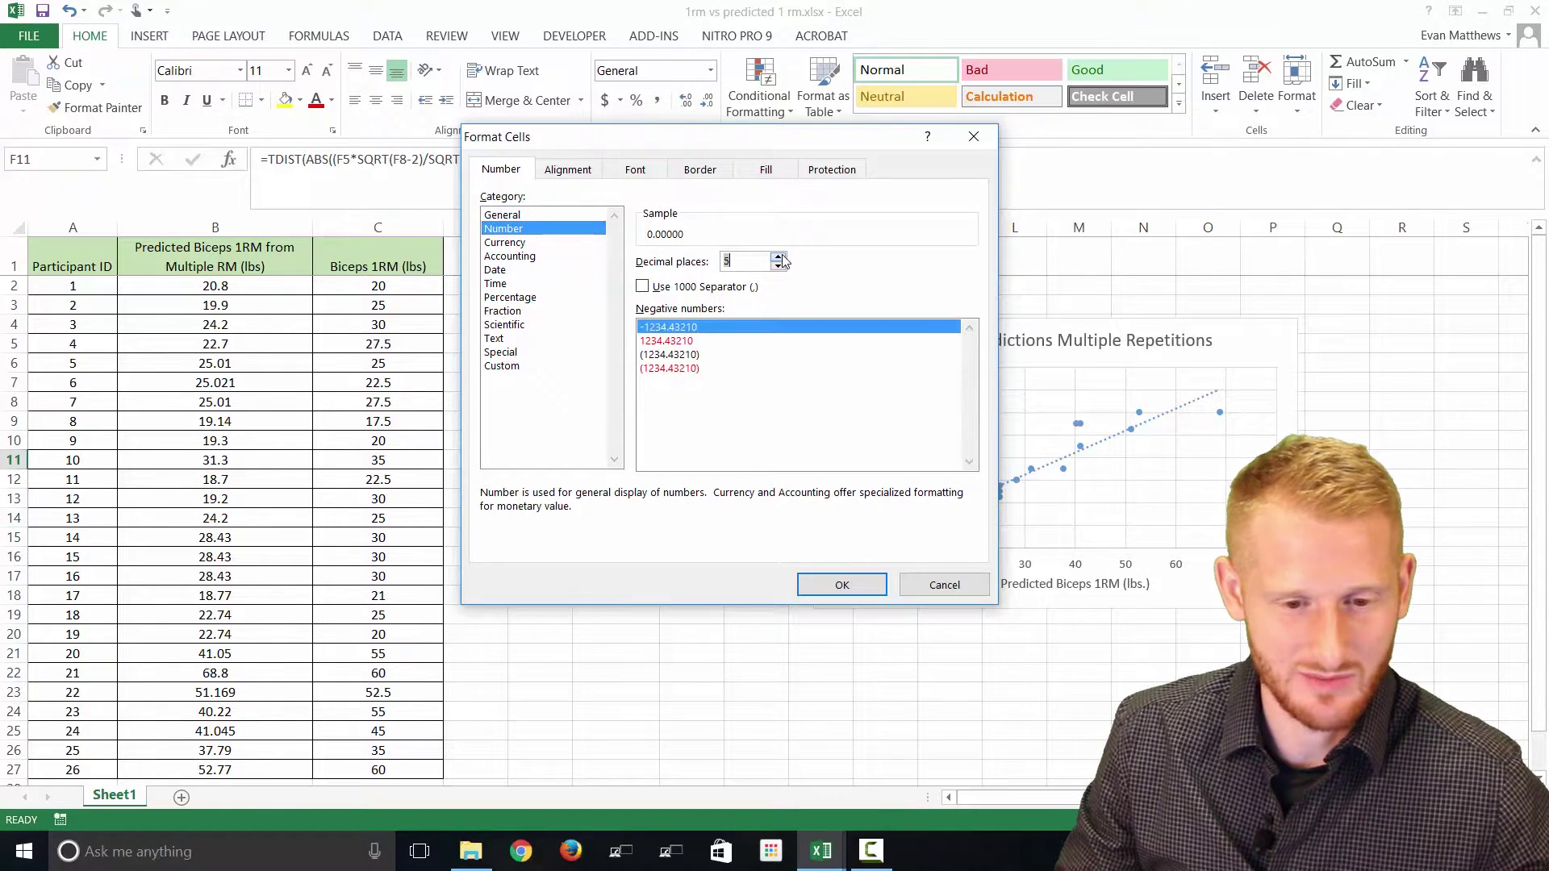
left_click(779, 257)
left_click(779, 257)
left_click(779, 257)
left_click(780, 256)
left_click(780, 257)
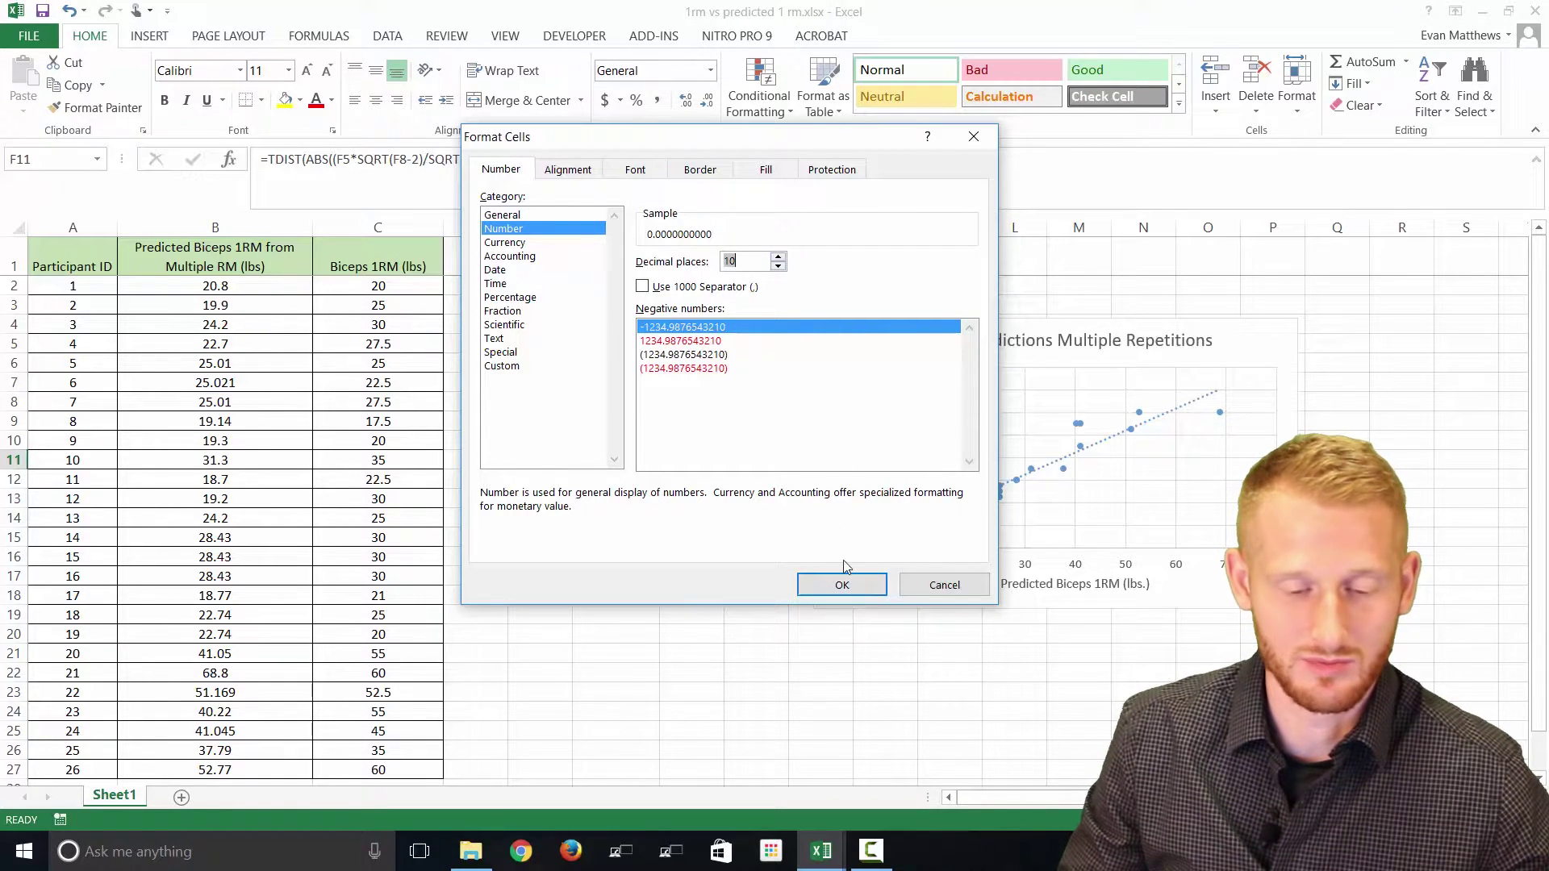
left_click(864, 589)
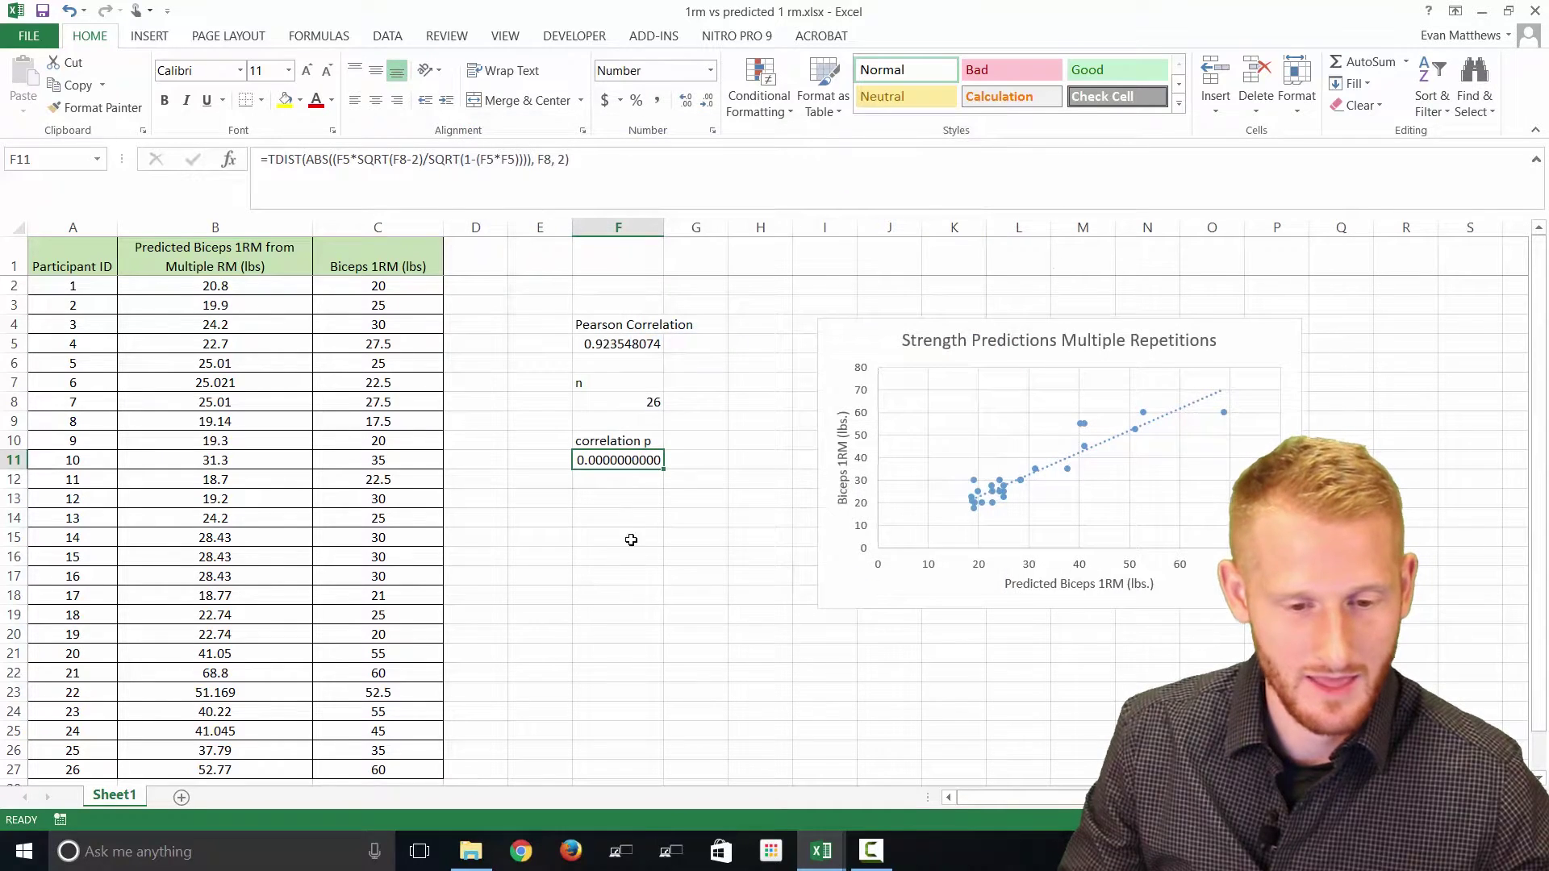
- Increase F11's decimal places so the p-value displays as 0.0000000000061
left_click(627, 480)
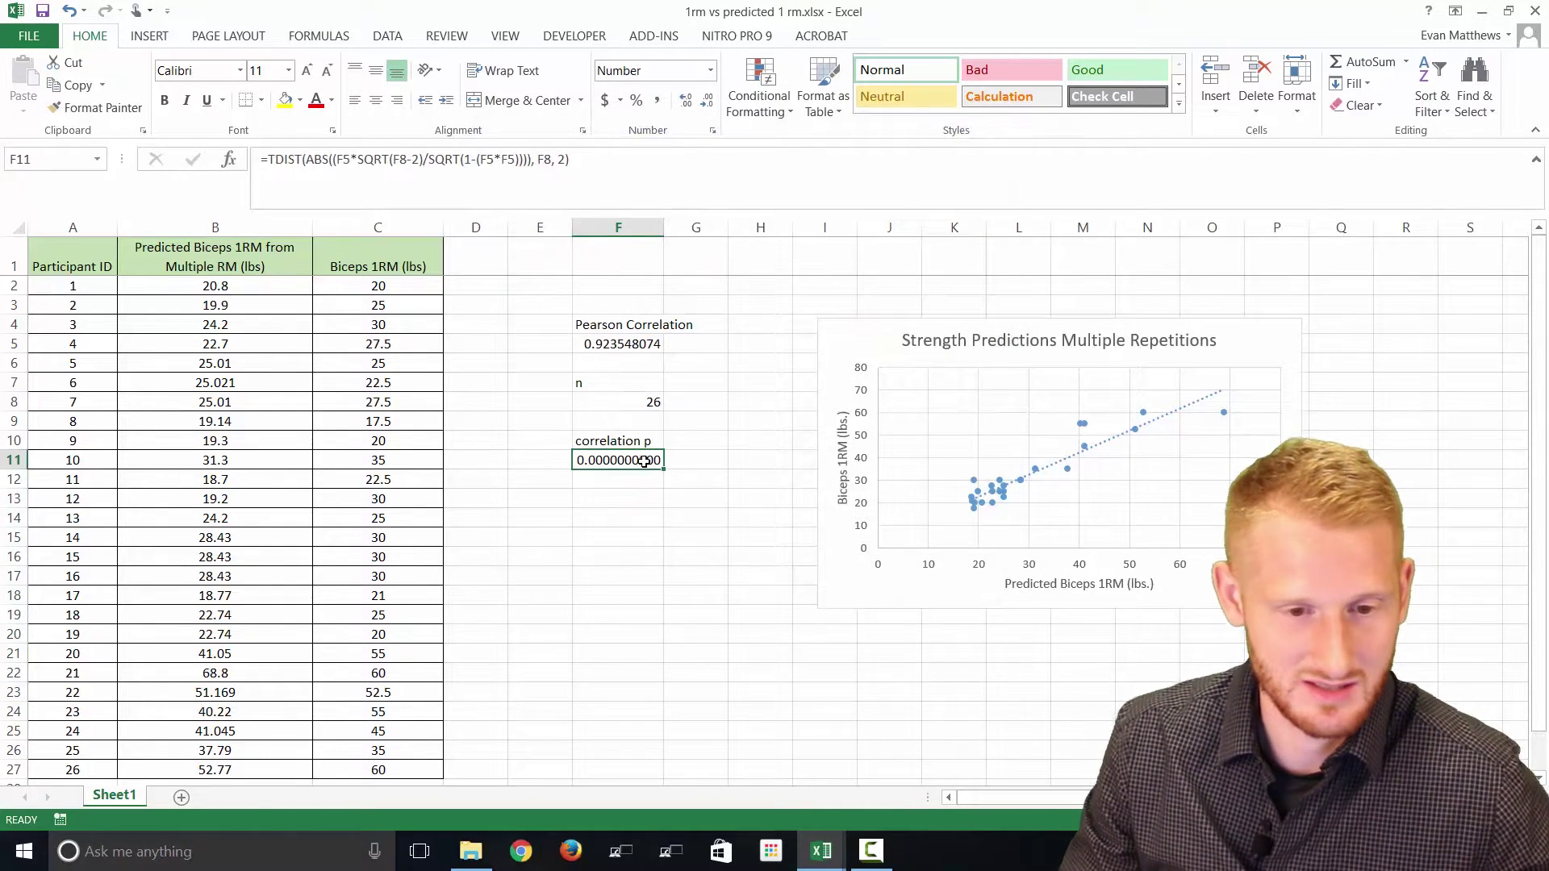
left_click(707, 101)
left_click(707, 101)
left_click(706, 101)
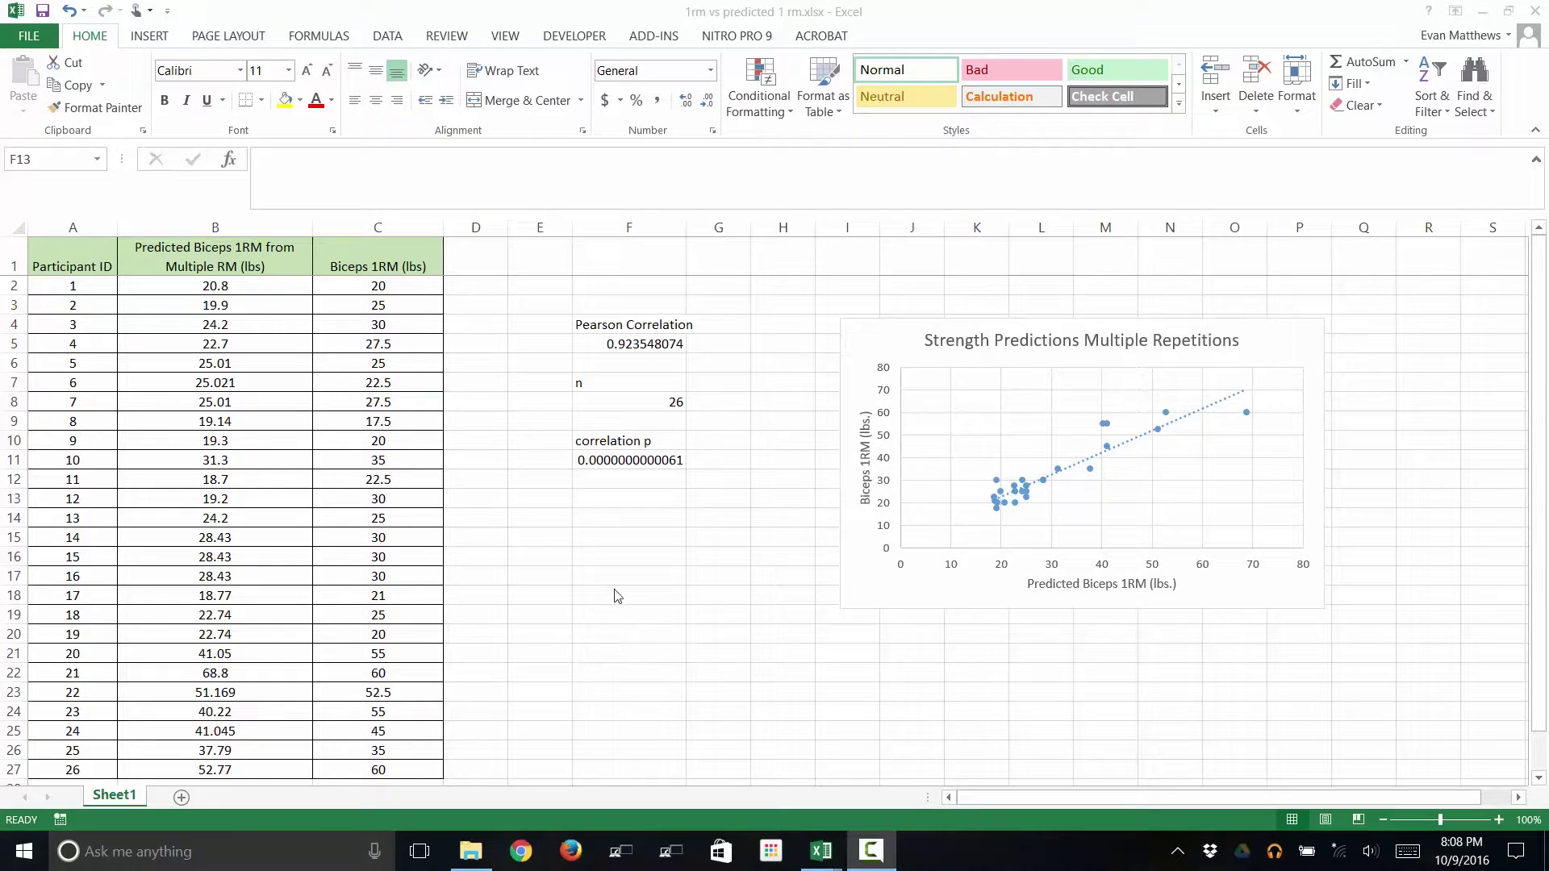
left_click(649, 464)
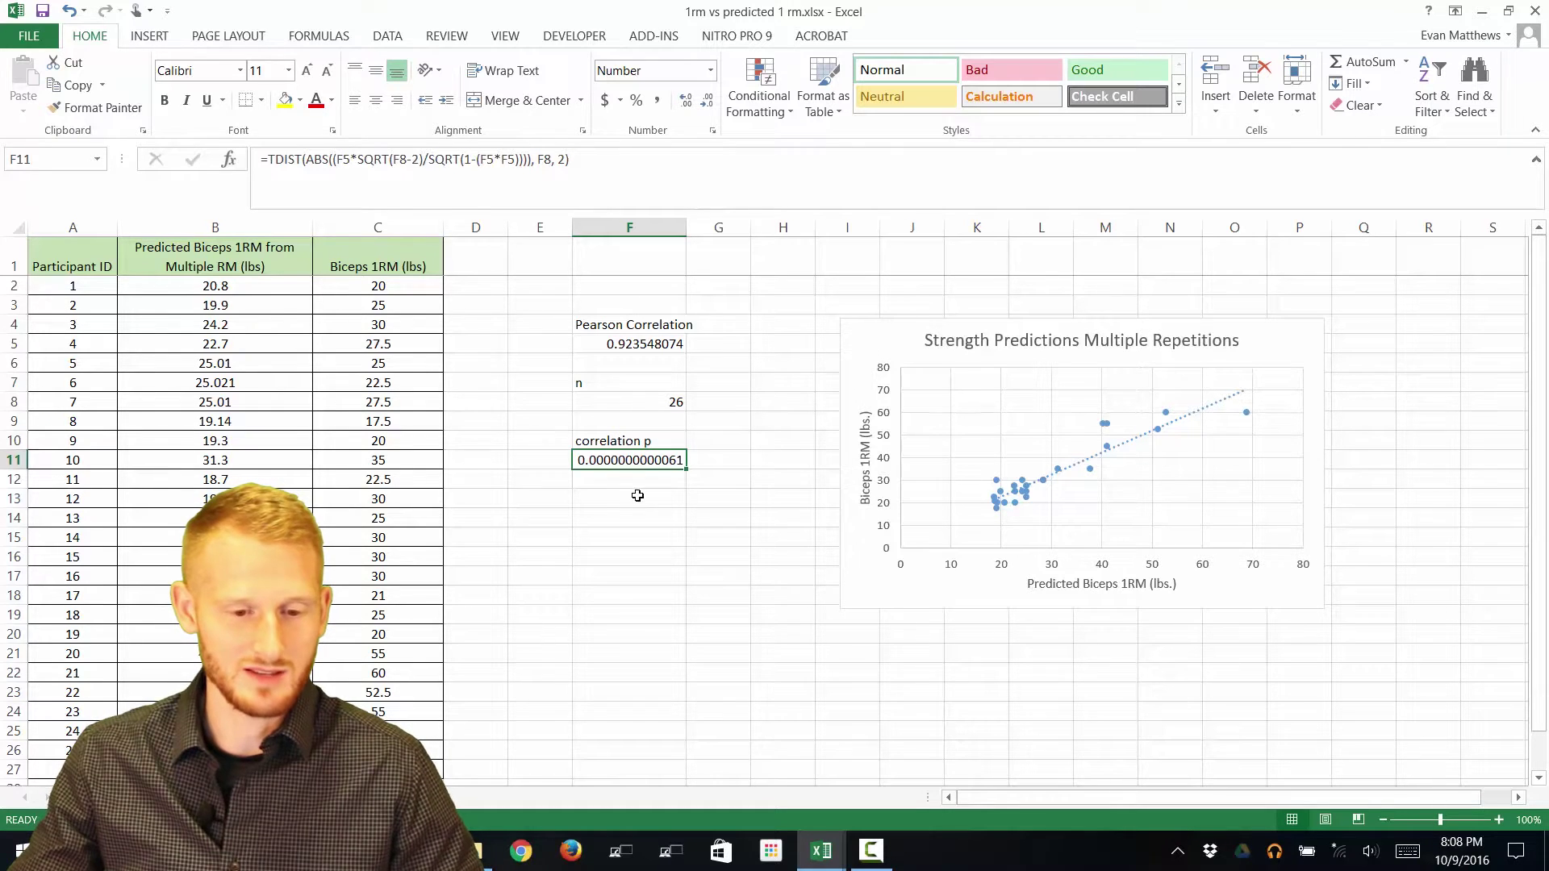
left_click(643, 345)
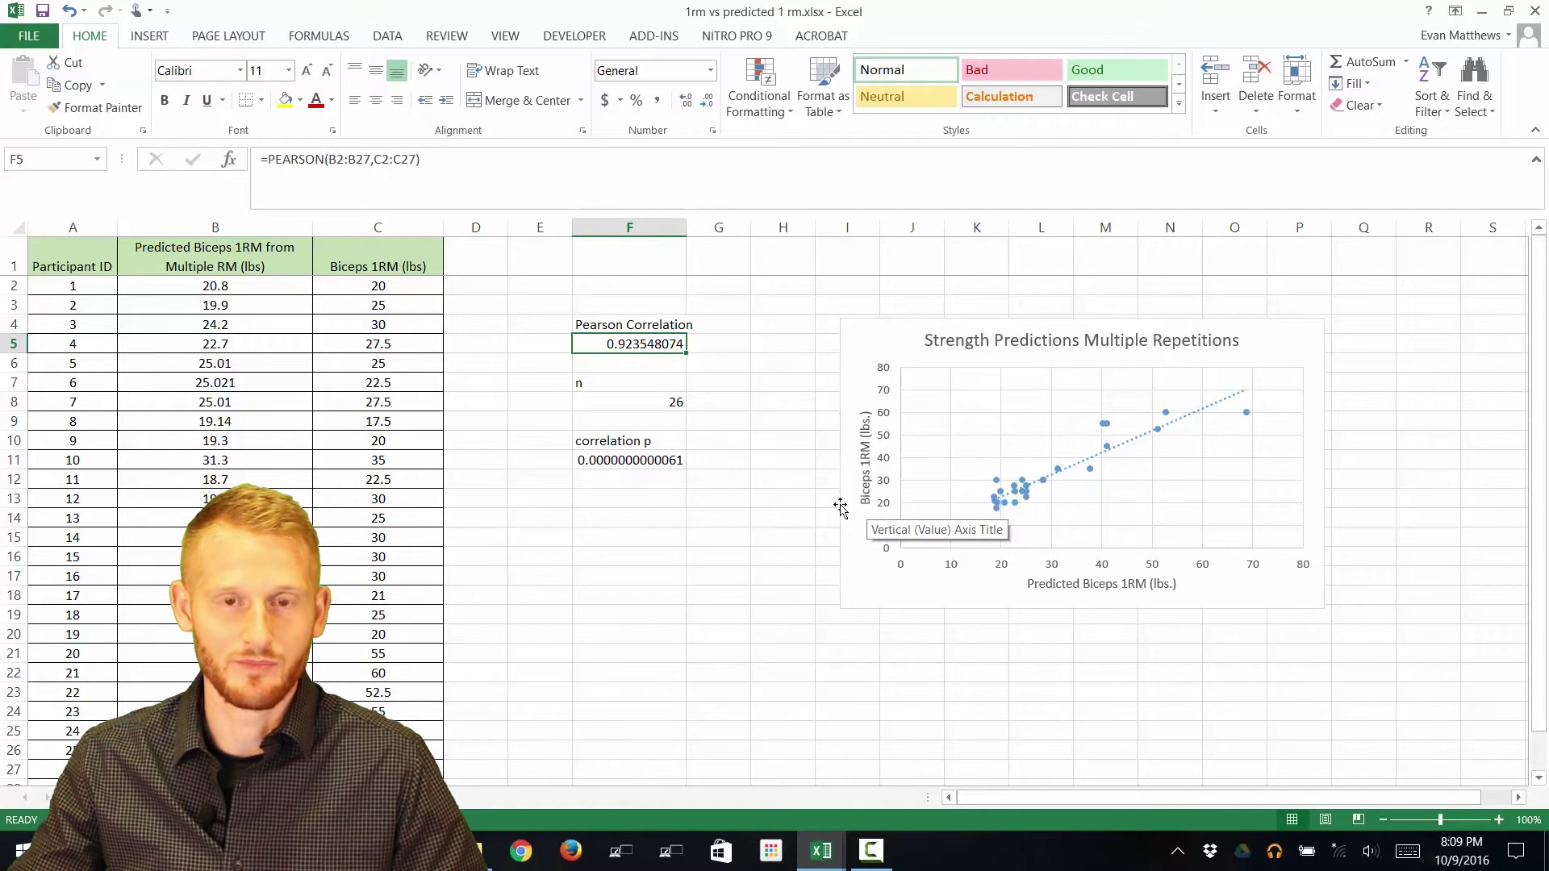
left_click(613, 502)
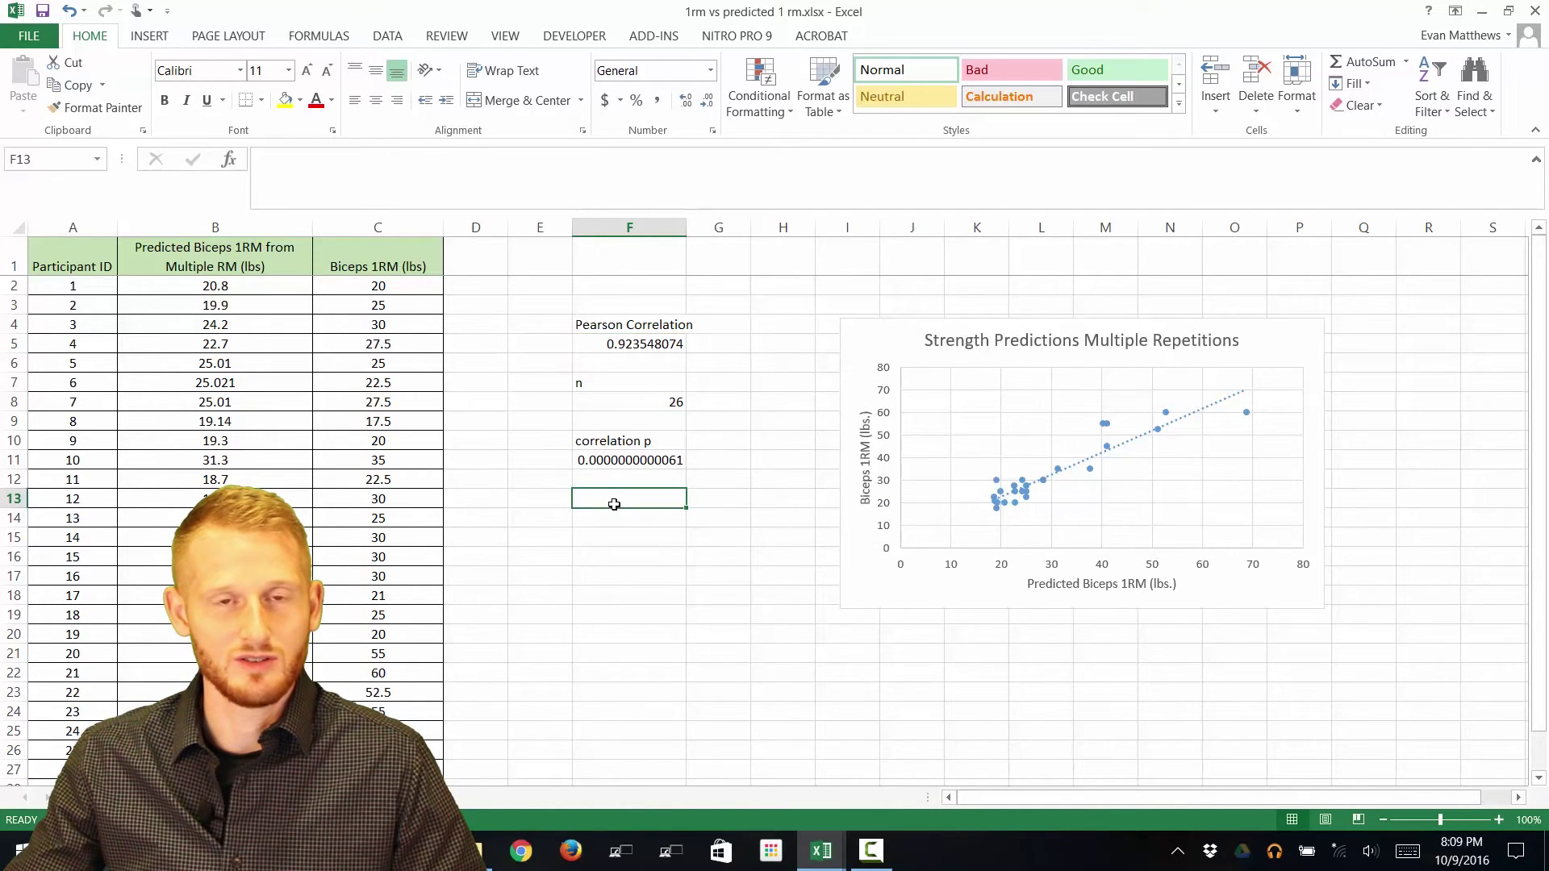